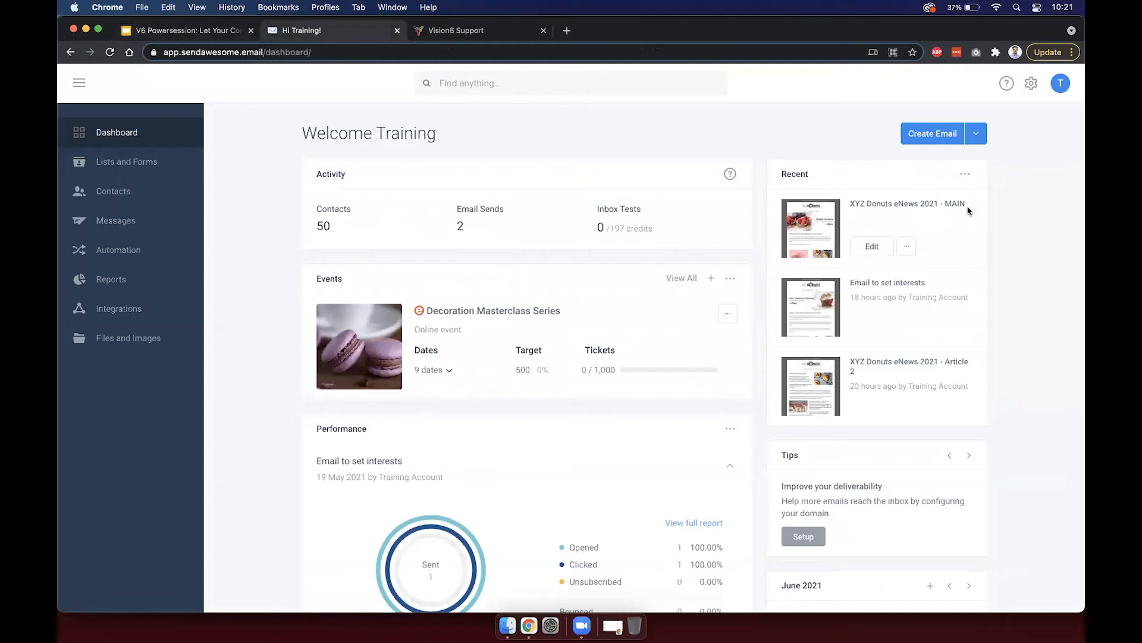
Open the account's List Preferences settings and review the default display name, description and preferences.
left_click(1032, 85)
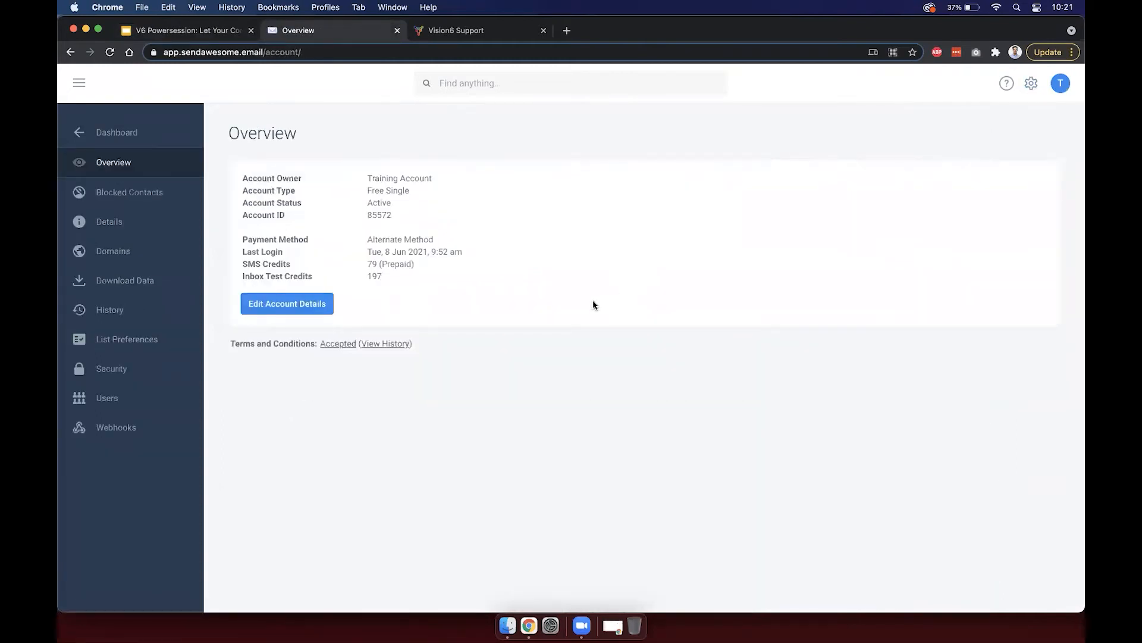
left_click(134, 343)
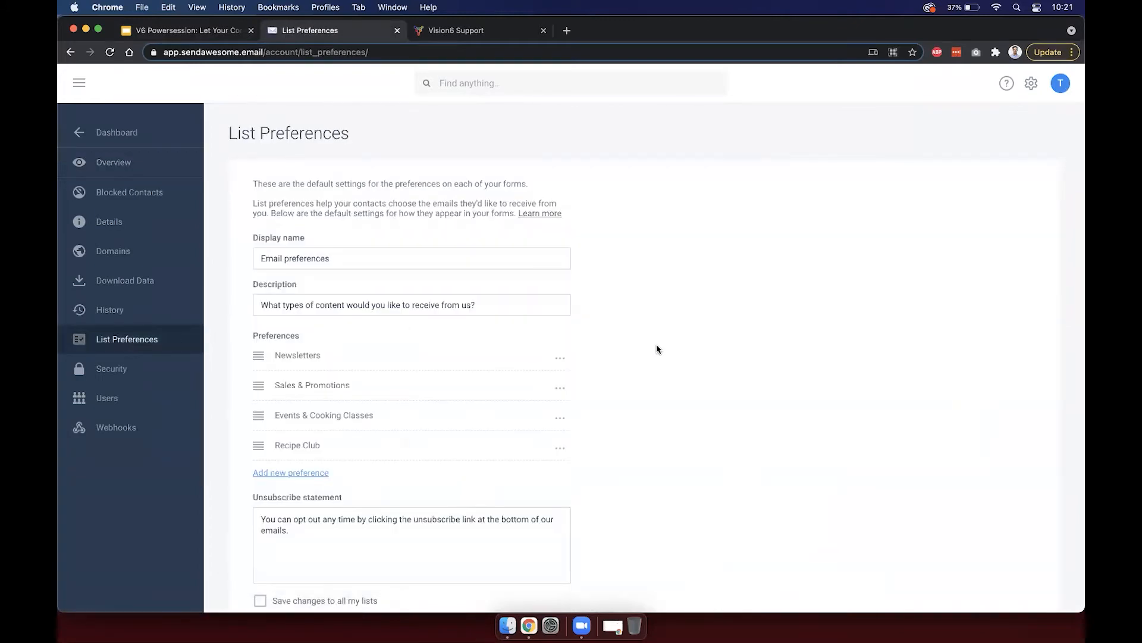
scroll(656, 346, "down", 2)
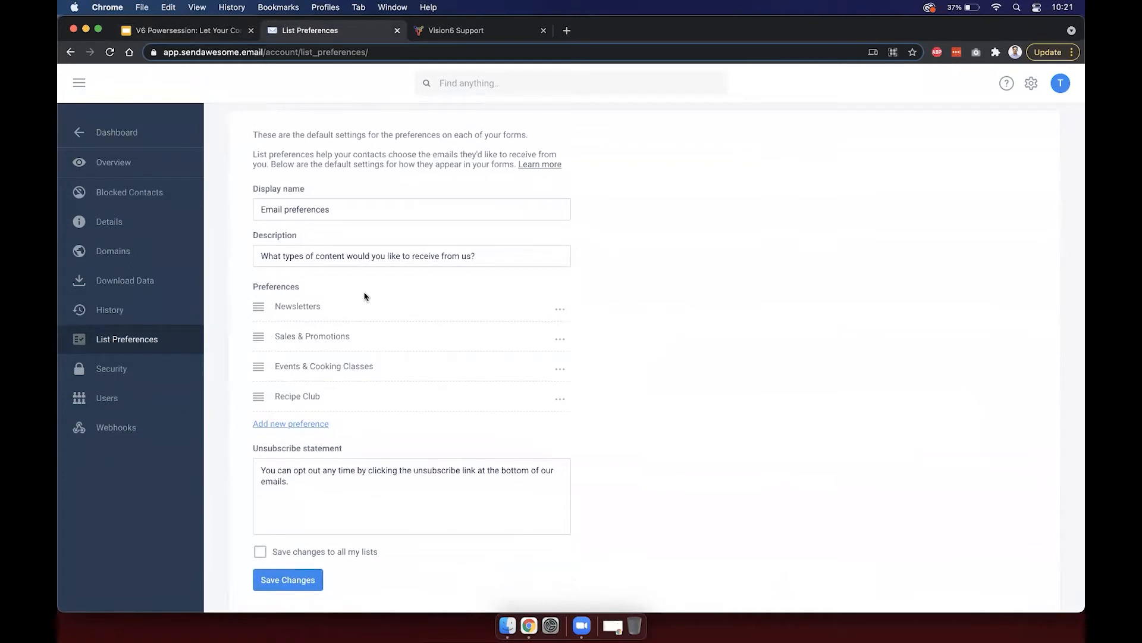
Examine the dialog for adding a new preference and the options for the Newsletters preference, leaving both unchanged.
left_click(293, 423)
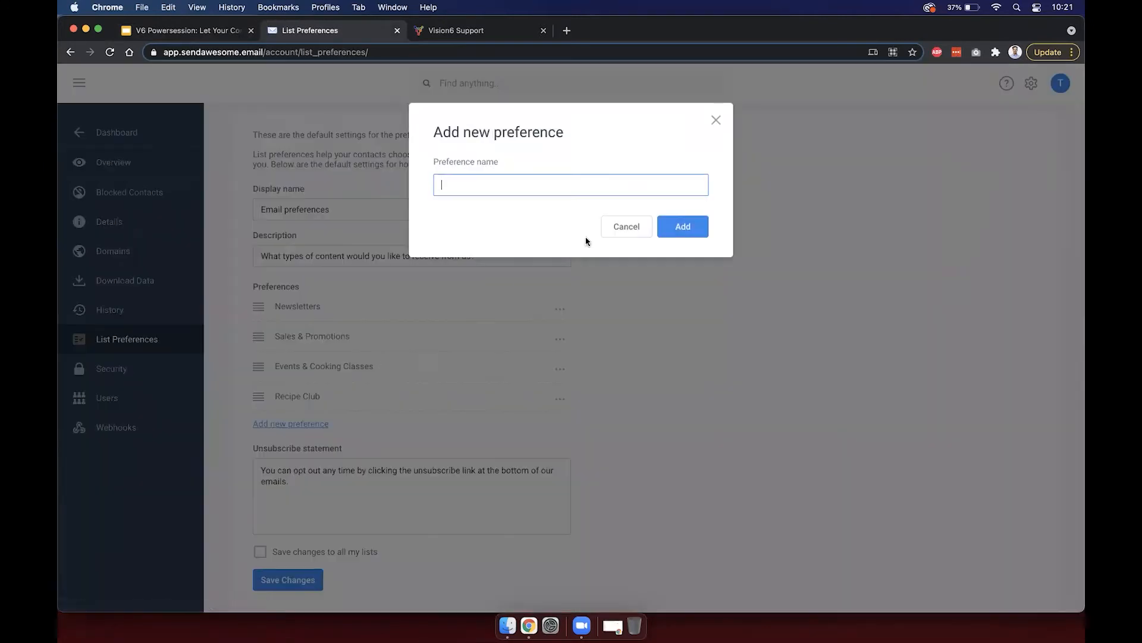
left_click(628, 234)
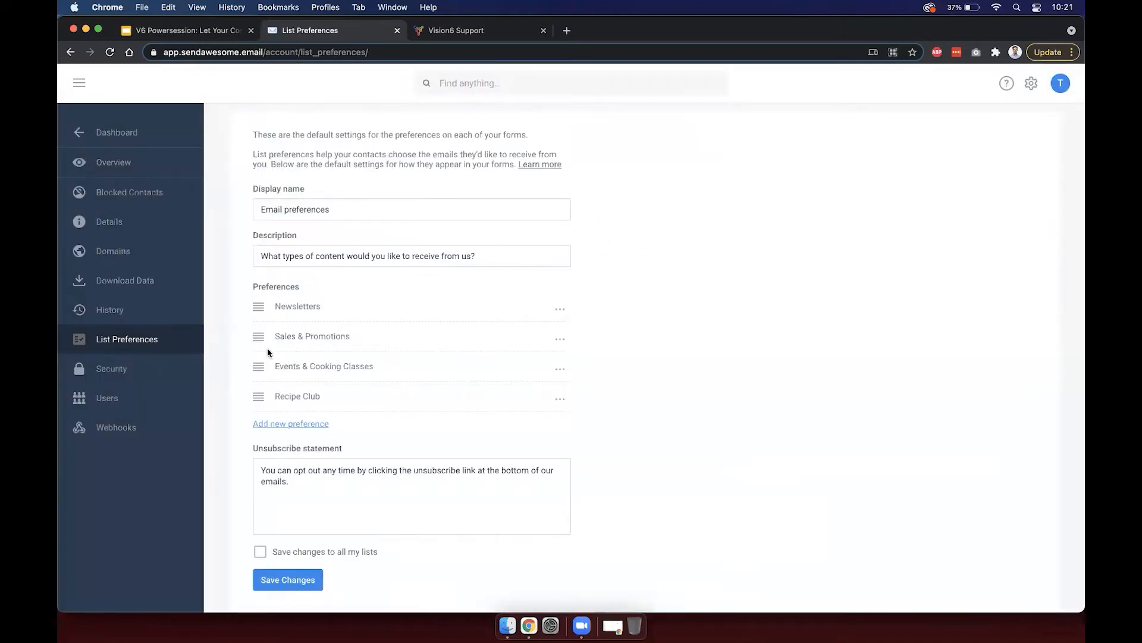
mouse_move(259, 331)
left_mouse_down()
mouse_move(258, 297)
mouse_move(258, 390)
mouse_move(253, 334)
left_mouse_up()
left_click(560, 311)
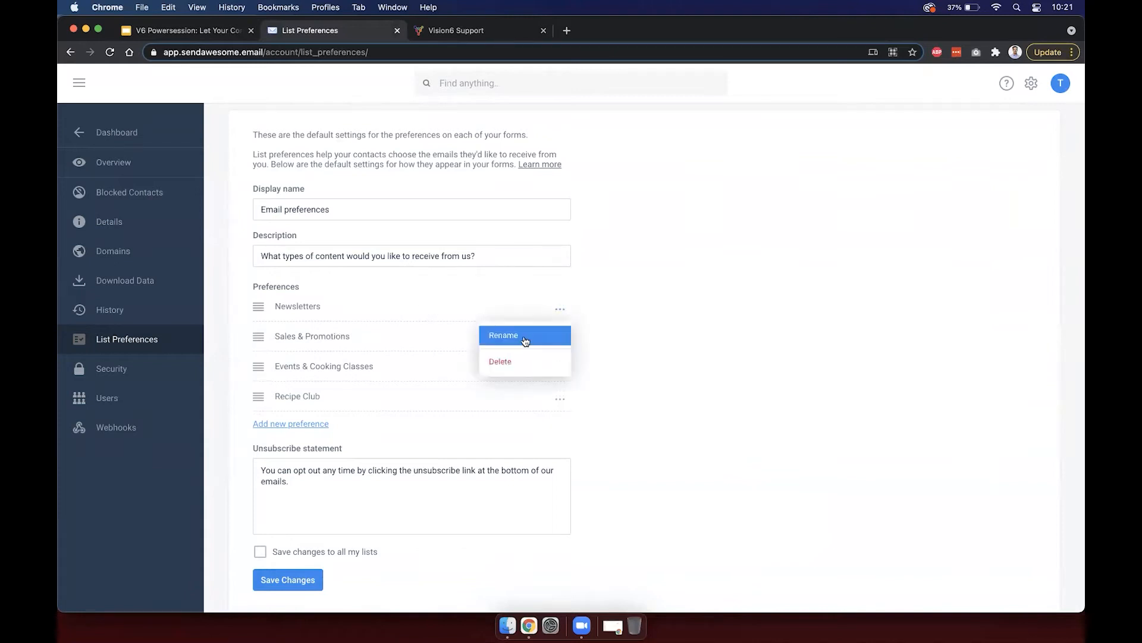
left_click(685, 321)
scroll(684, 322, "up", 1)
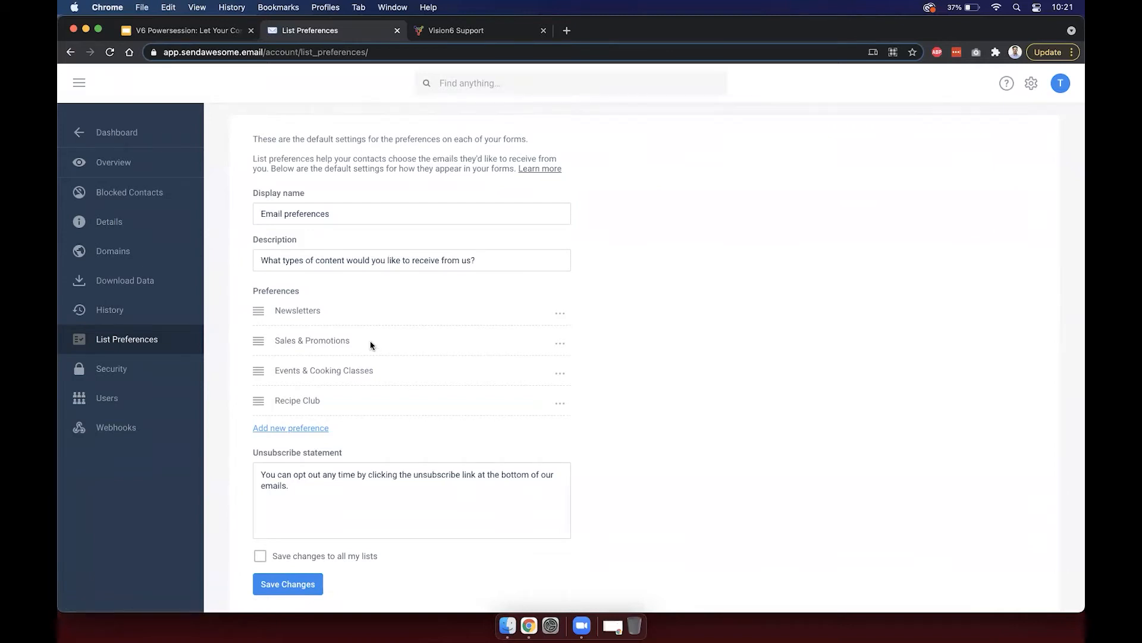
Examine the unsubscribe statement and the option to save changes to all lists, and return to the dashboard.
scroll(370, 345, "down", 2)
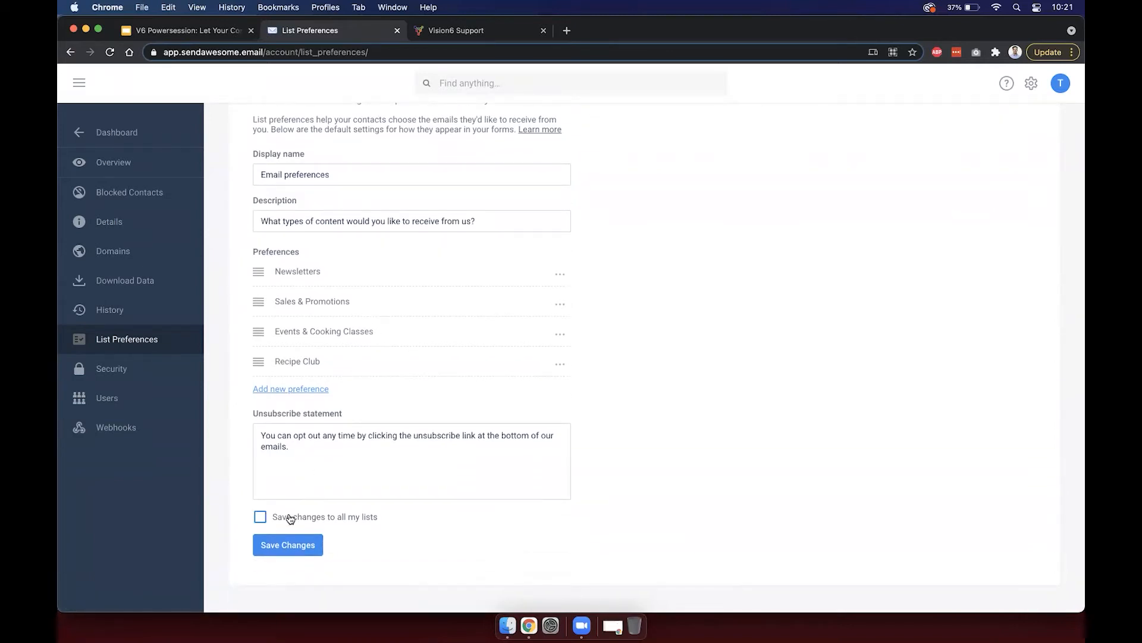
left_click(290, 518)
left_click(125, 133)
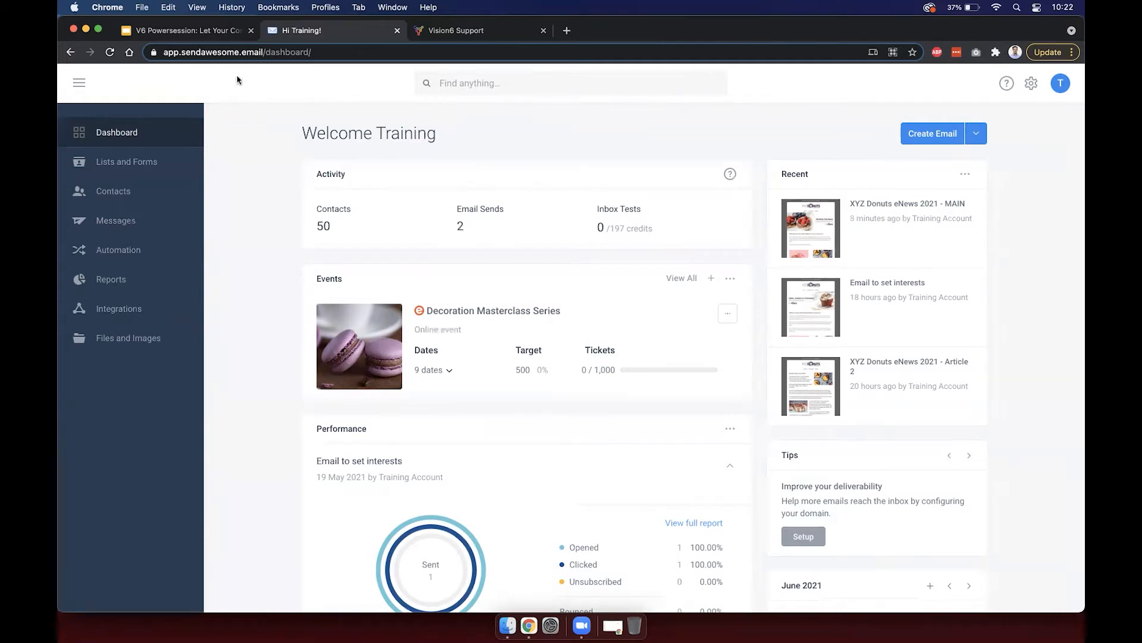
Switch to the Google Slides presentation and view slide 7, "Email Preference How-to's (1)".
left_click(203, 31)
left_click(135, 479)
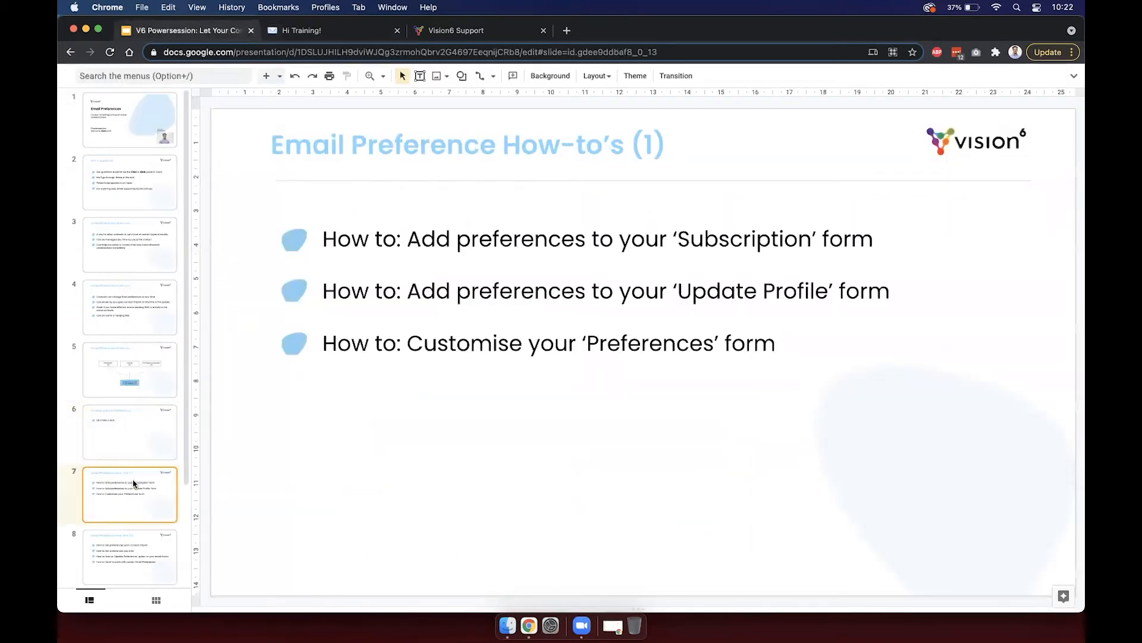
scroll(134, 484, "down", 2)
scroll(134, 483, "down", 1)
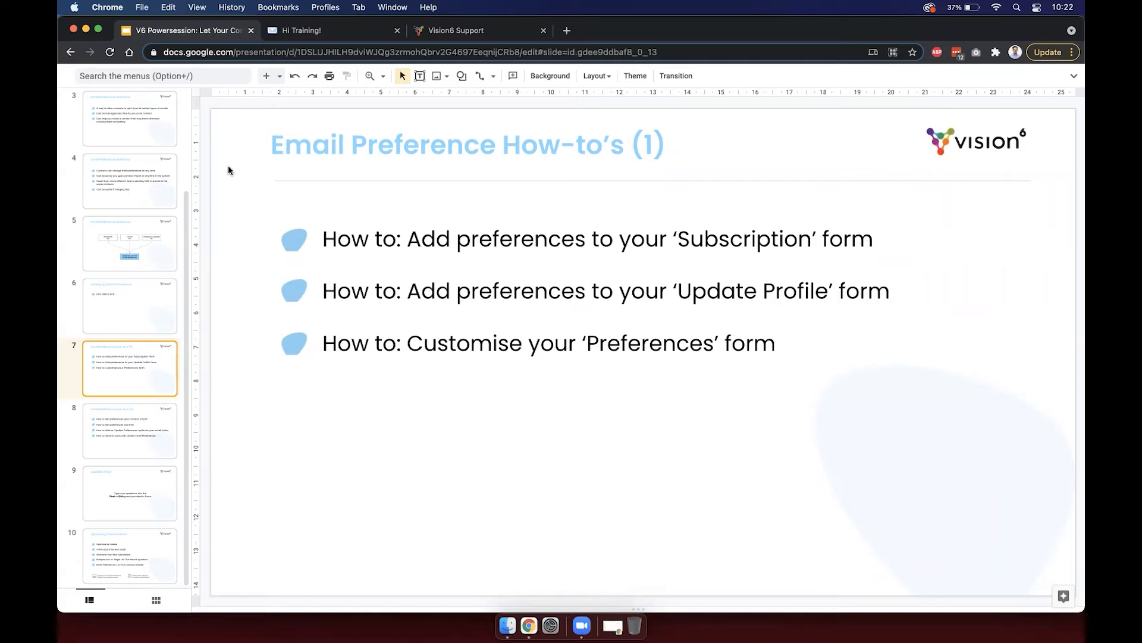
Switch back to Vision6 and open the XYZ Customers list in the form designer with its fields displayed.
left_click(301, 30)
left_click(143, 162)
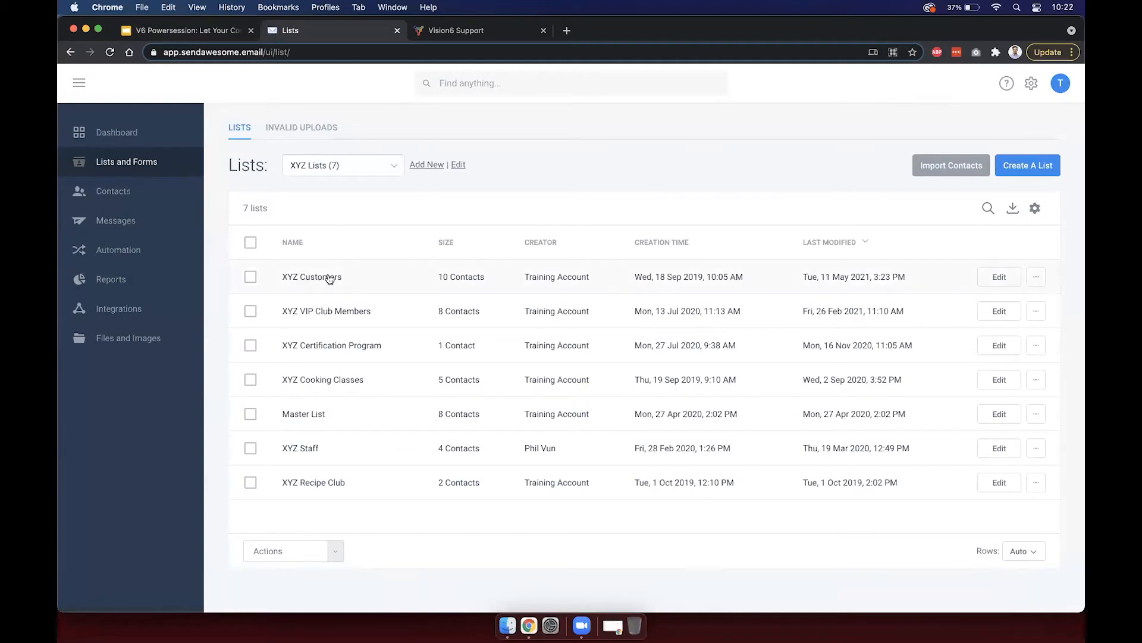
left_click(333, 281)
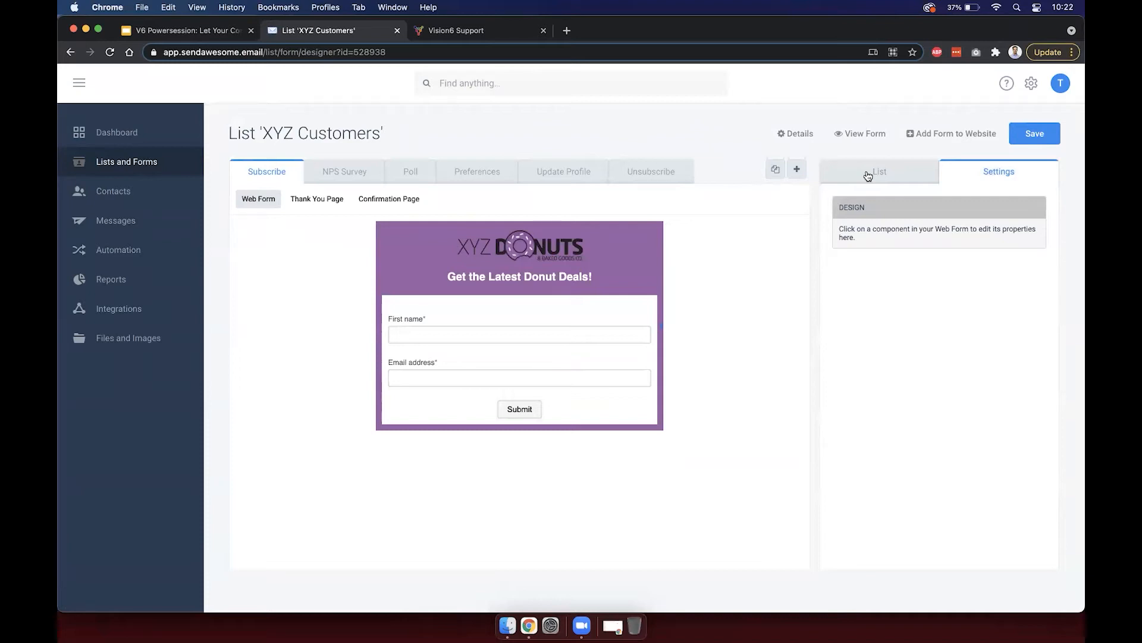
left_click(869, 175)
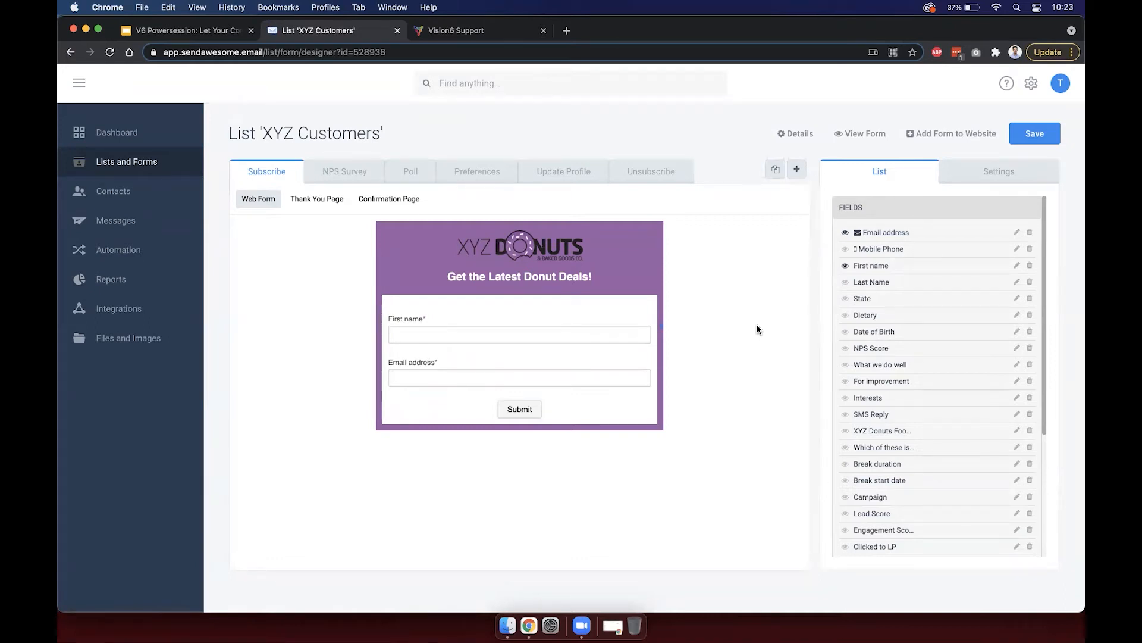
Show the State field on the Subscribe form, and briefly show the Dietary and Date of Birth fields before hiding them.
left_click(845, 299)
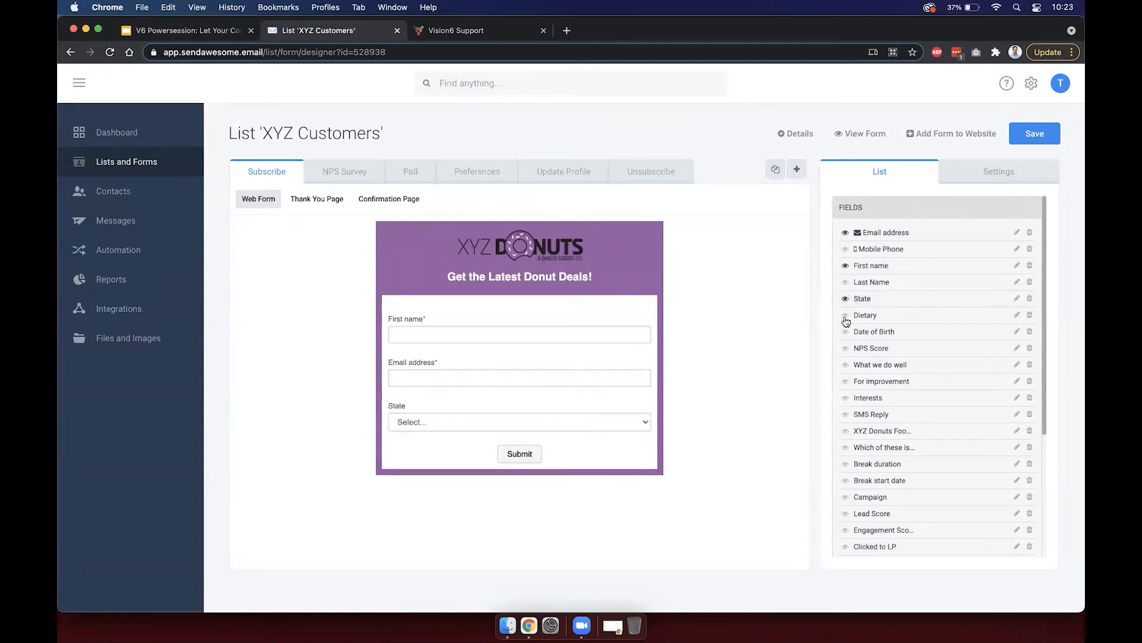
left_click(844, 315)
left_click(845, 331)
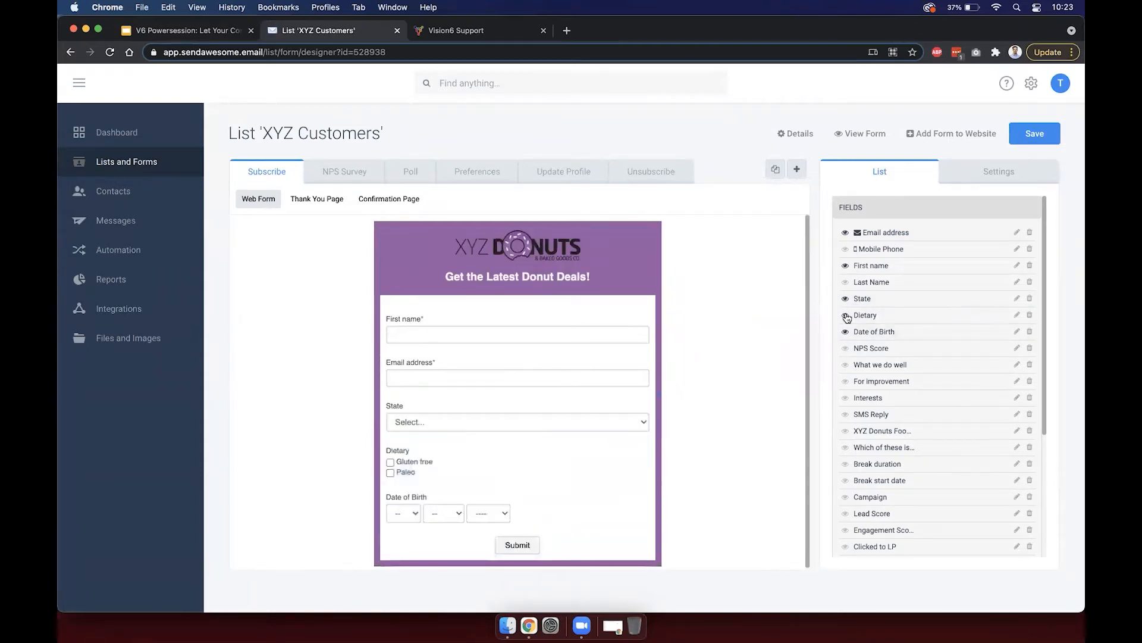
left_click(846, 316)
left_click(846, 331)
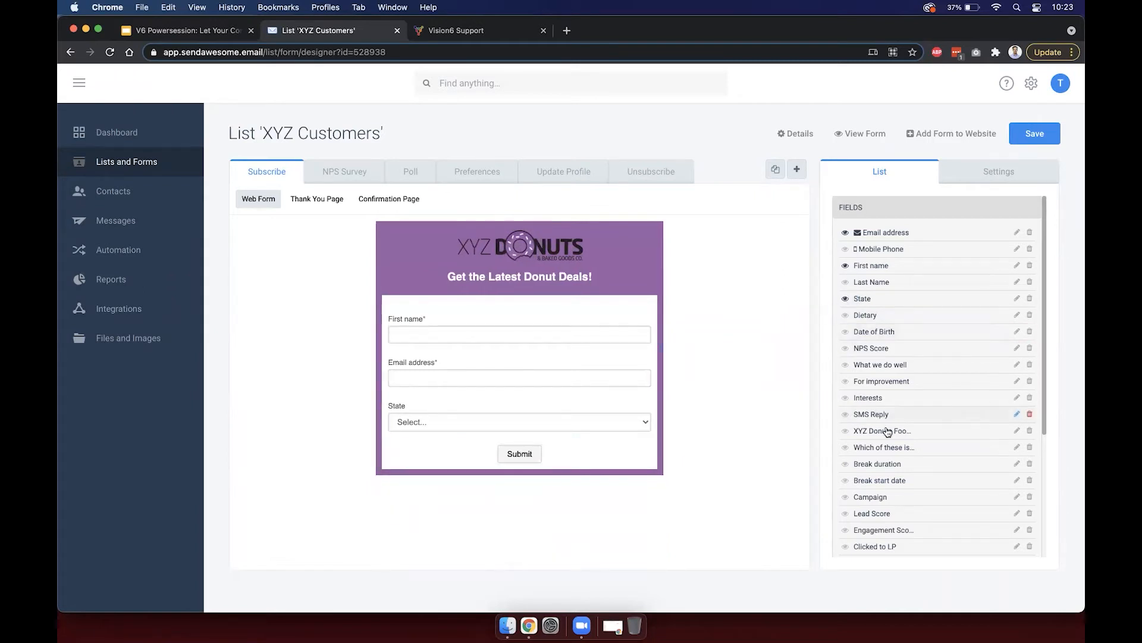
Add the Preferences component to the Subscribe form.
scroll(887, 431, "down", 5)
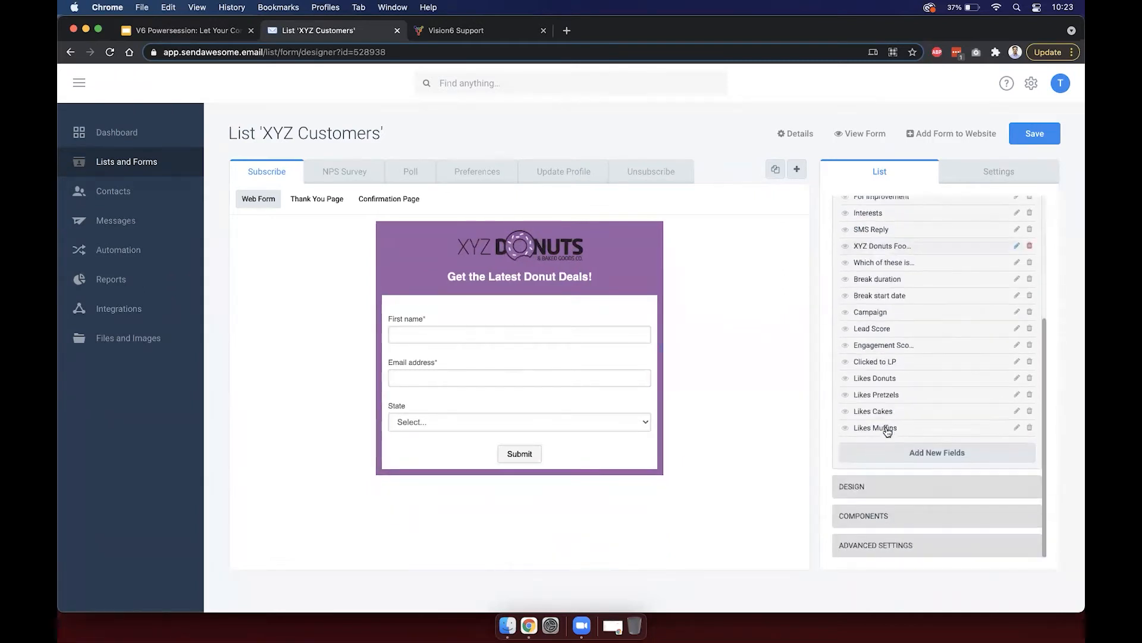
left_click(893, 516)
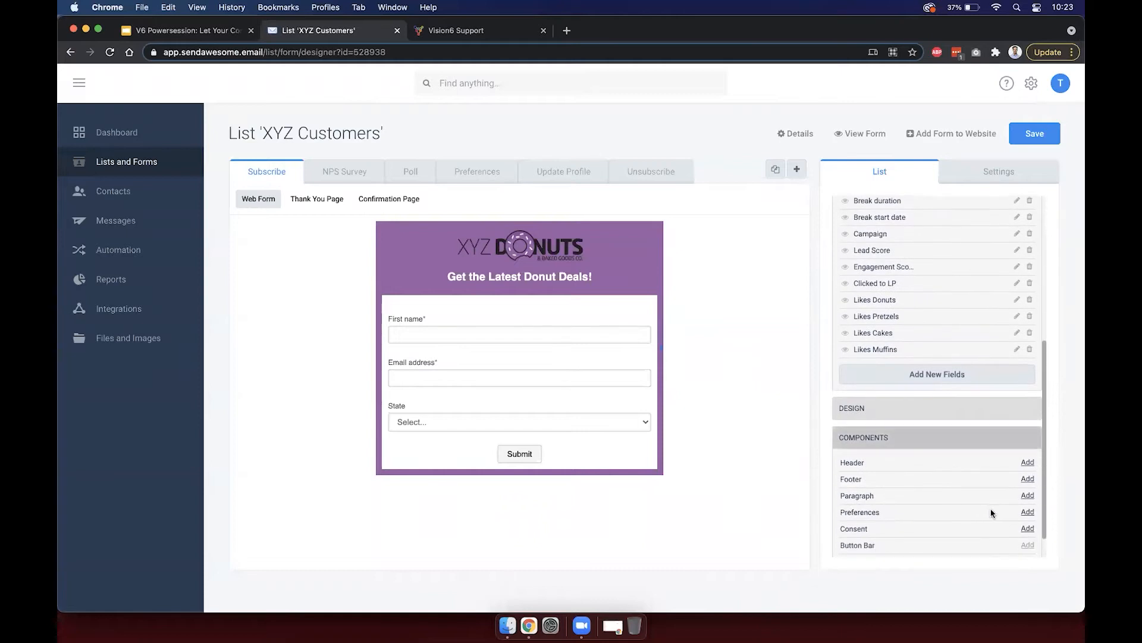
left_click(1027, 512)
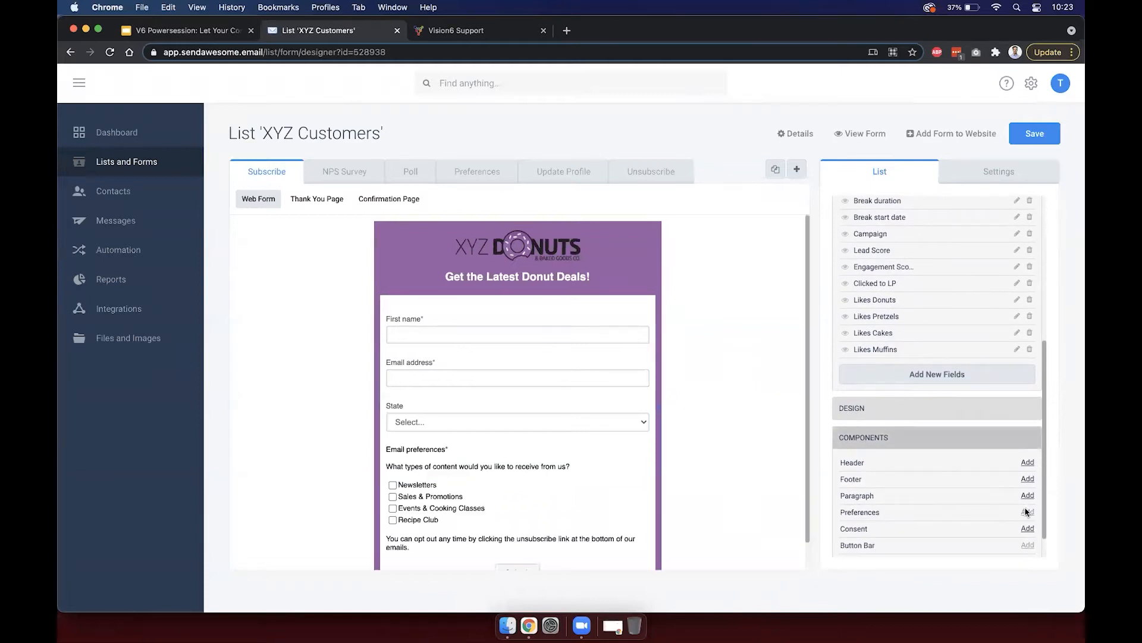
Select the Email preferences block on the Subscribe form and examine its display name, description and design settings.
left_click(556, 508)
scroll(556, 508, "down", 1)
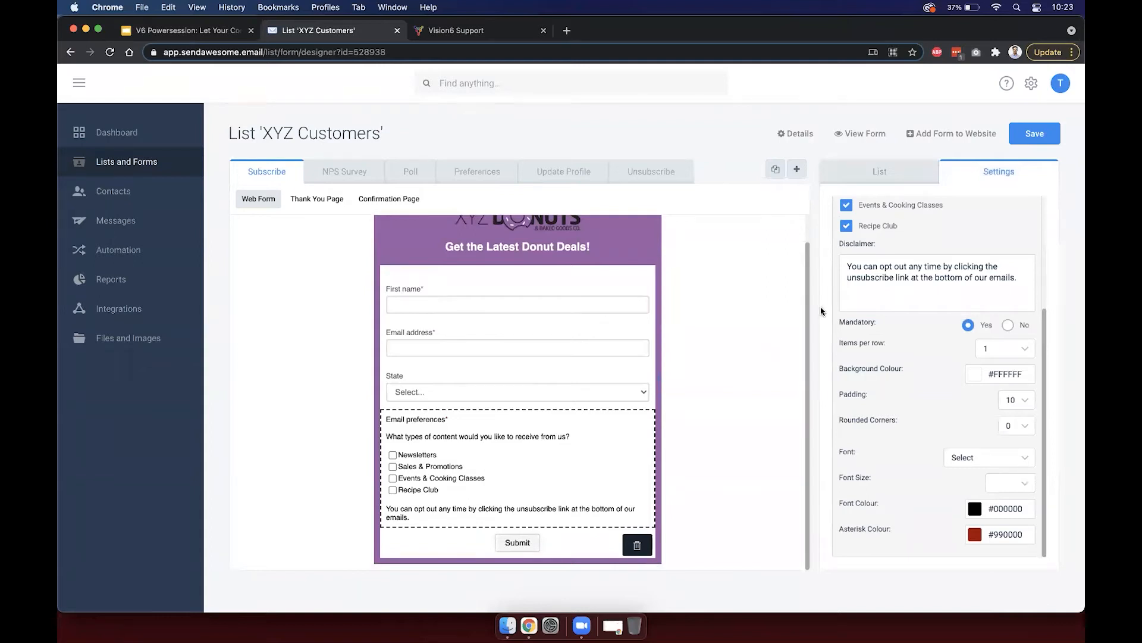
scroll(845, 309, "up", 5)
left_click_drag(846, 249, 933, 247)
left_click(933, 247)
left_click(863, 286)
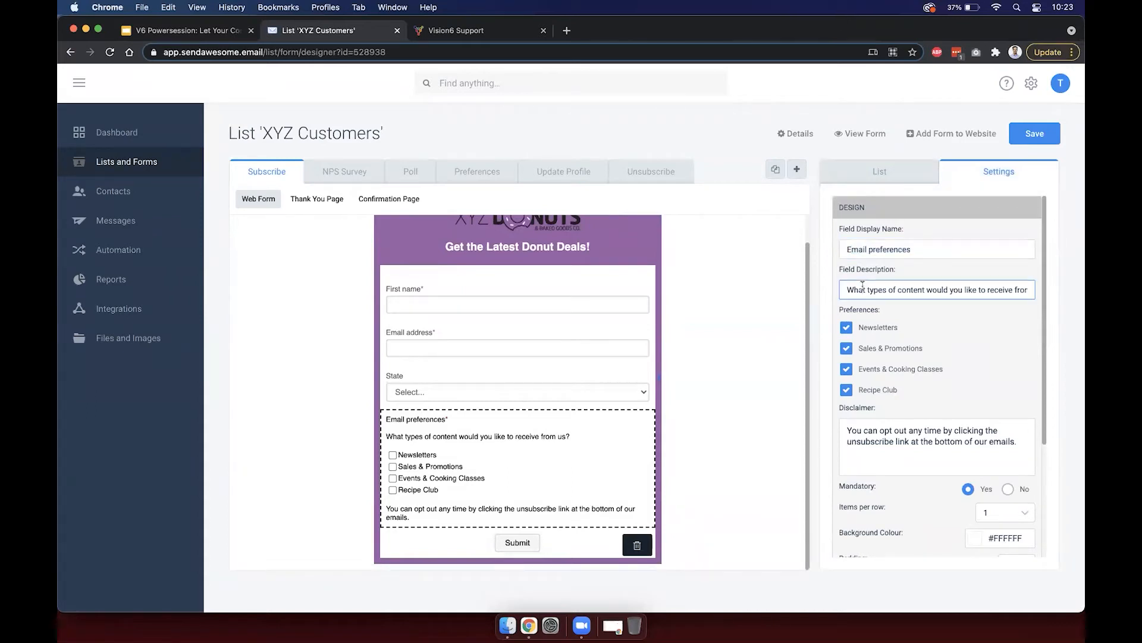
Exclude Recipe Club and Events & Cooking Classes from the form's preferences block, and include both again.
left_click(847, 390)
left_click(846, 369)
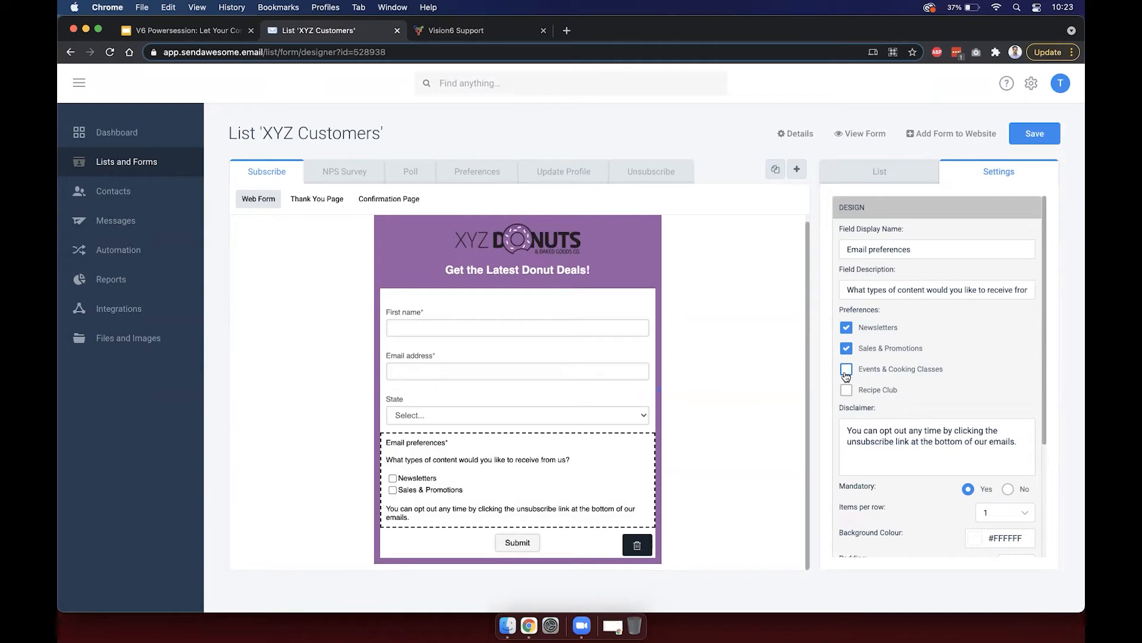
left_click(846, 370)
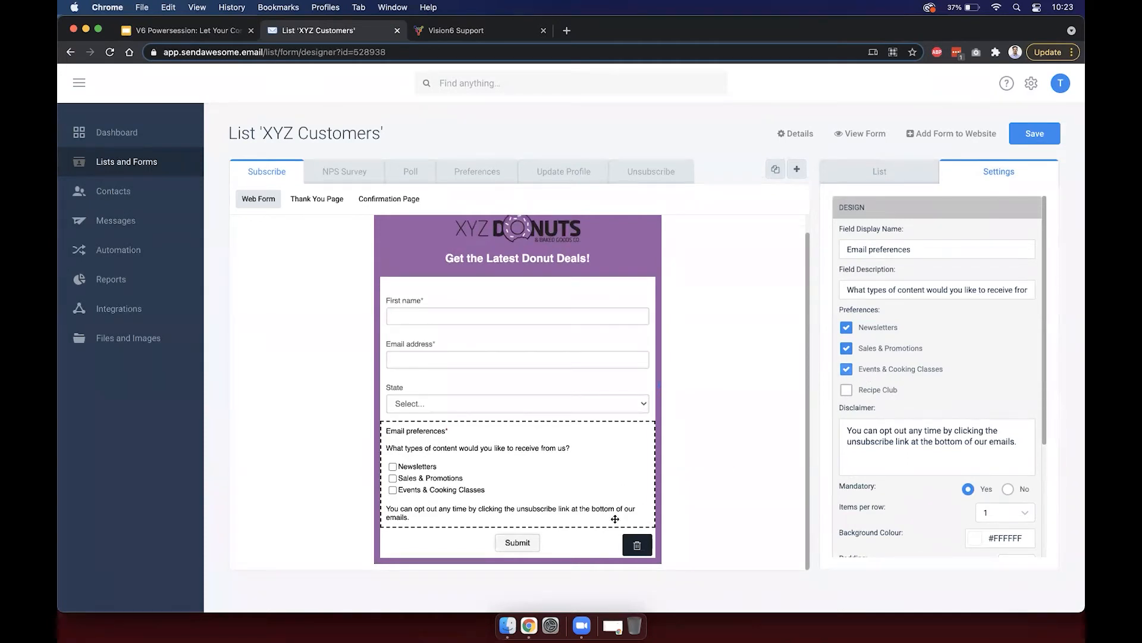
left_click(846, 389)
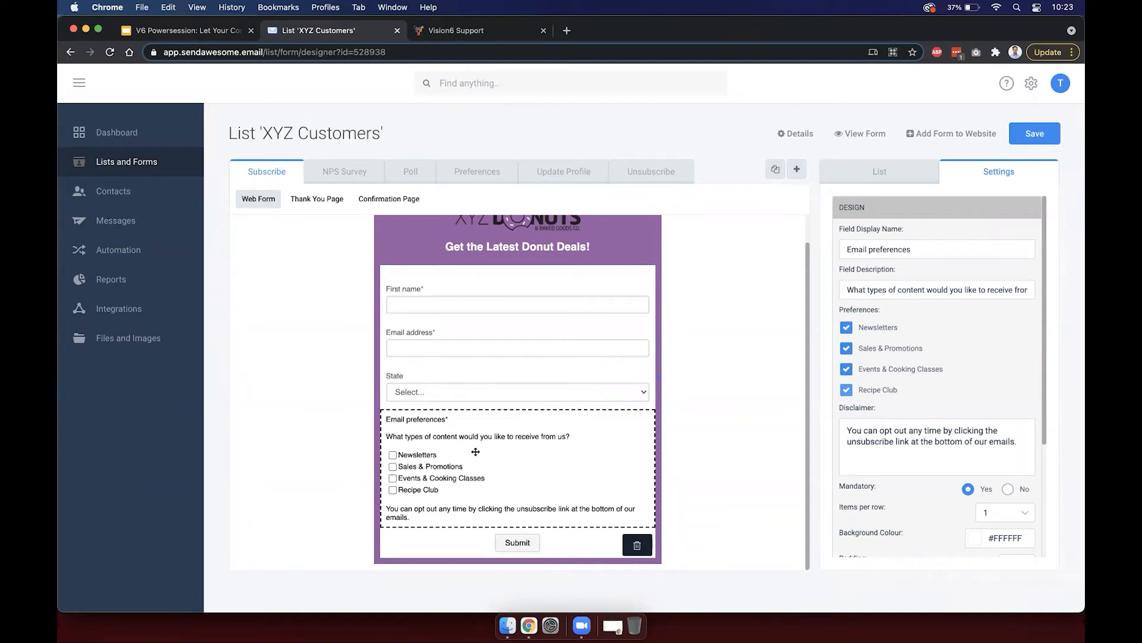
Move the Email preferences block between the First name and Email address fields, and delete it from the form.
left_click_drag(476, 417, 468, 468)
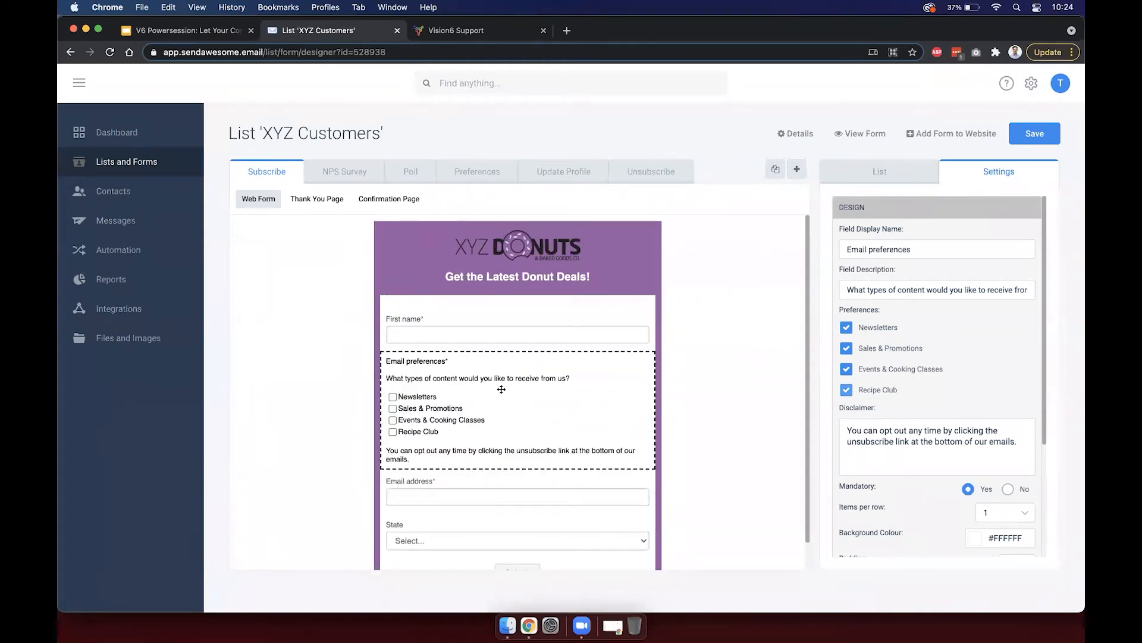
left_click(736, 381)
left_click(571, 397)
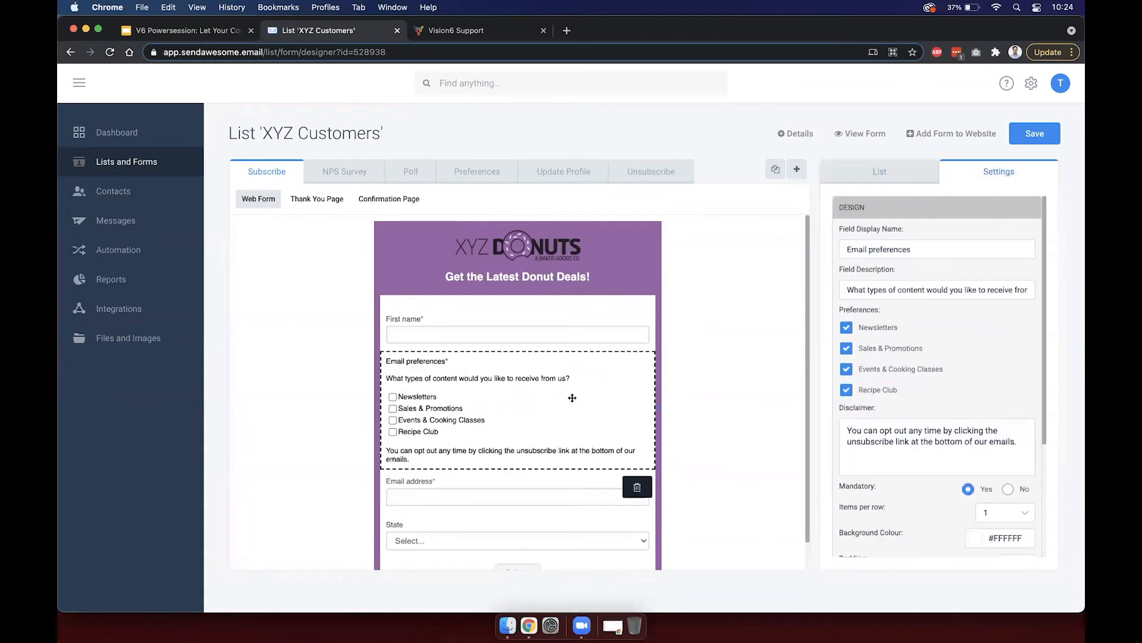
left_click(629, 478)
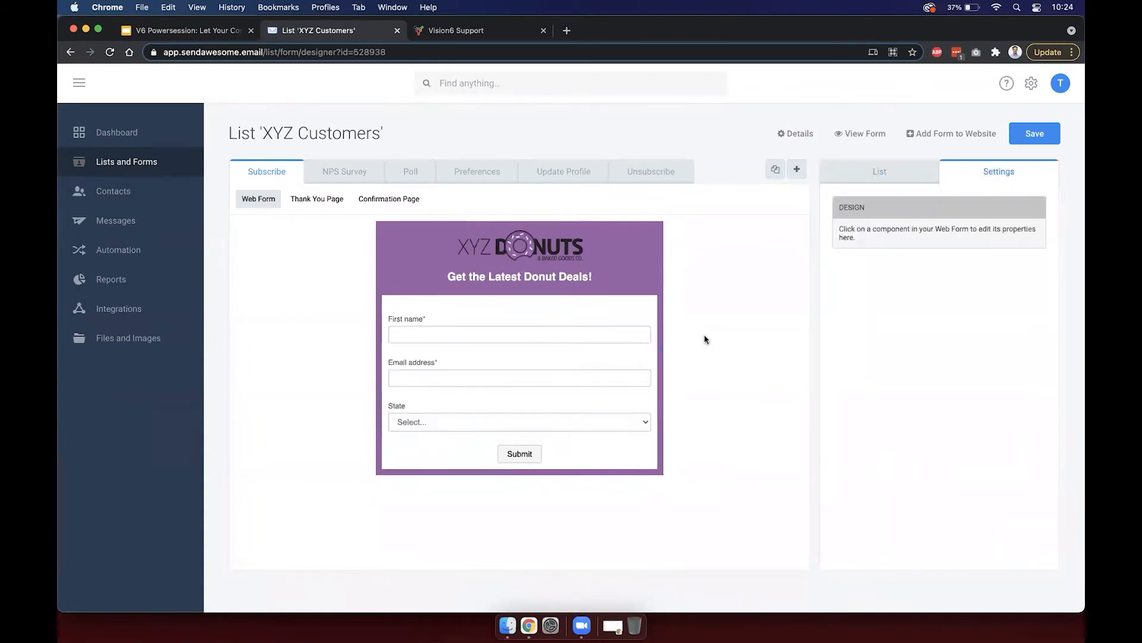
Check the how-to topics in the Google Slides presentation and return to the XYZ Customers list in Vision6.
left_click(197, 33)
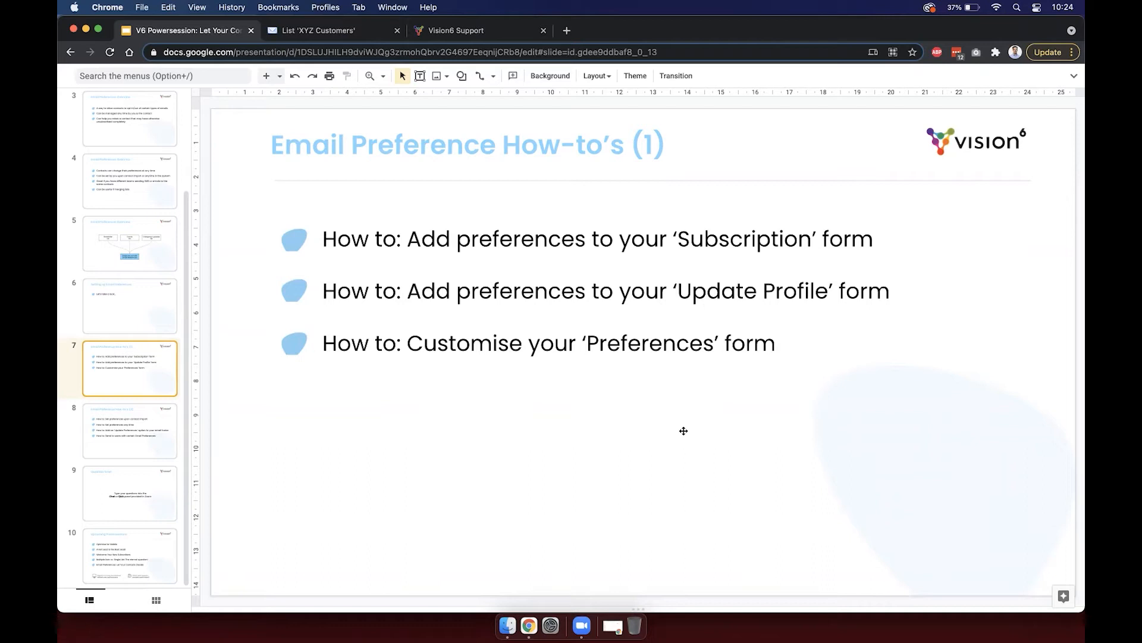
left_click(351, 31)
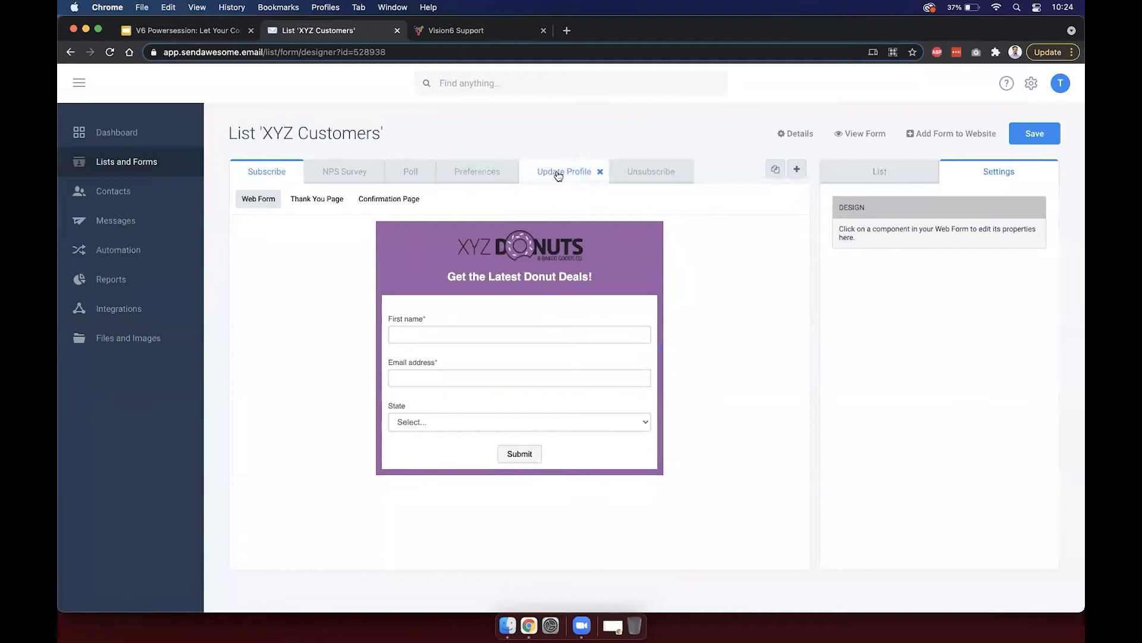
Open the Update Profile form's Update Profile page and review the fields it contains.
left_click(551, 180)
left_click(613, 202)
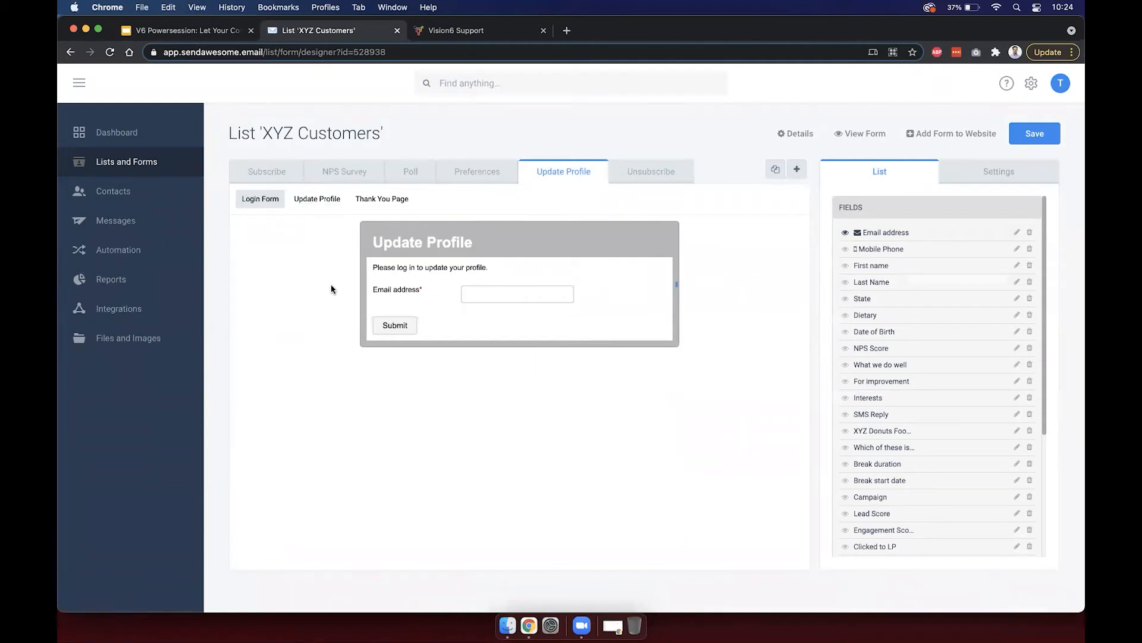
left_click(316, 199)
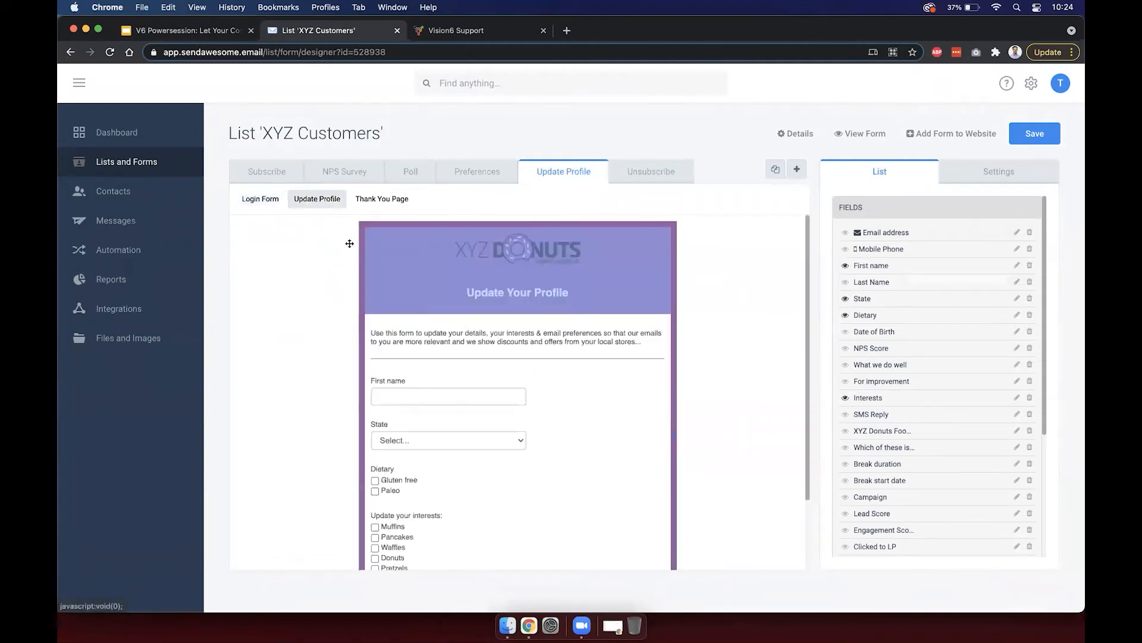
scroll(349, 469, "down", 3)
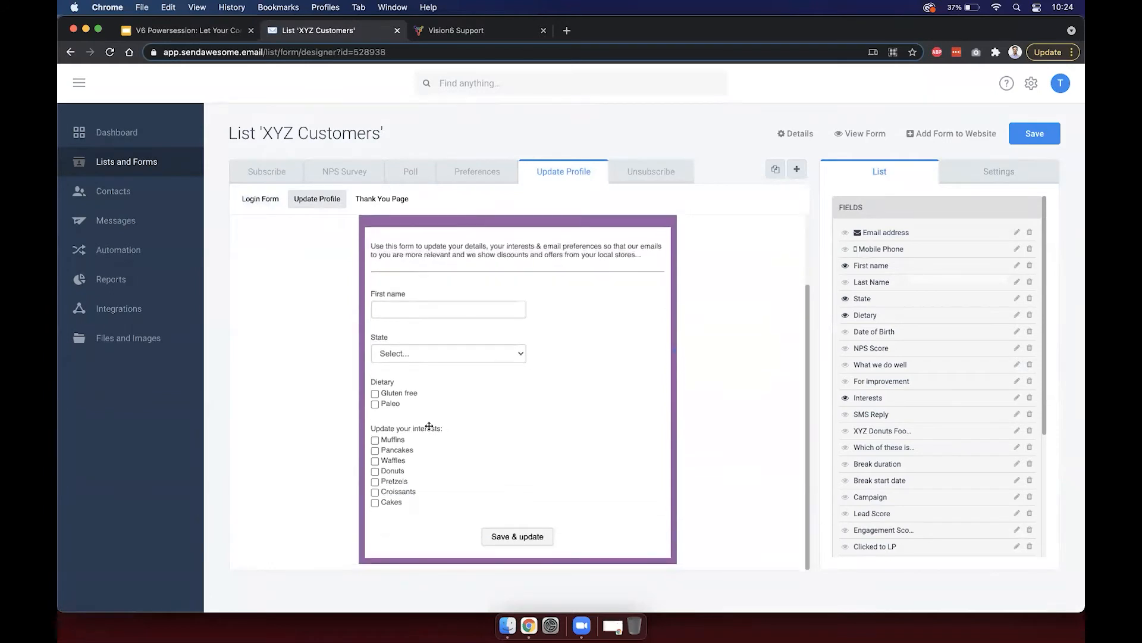
scroll(622, 339, "up", 3)
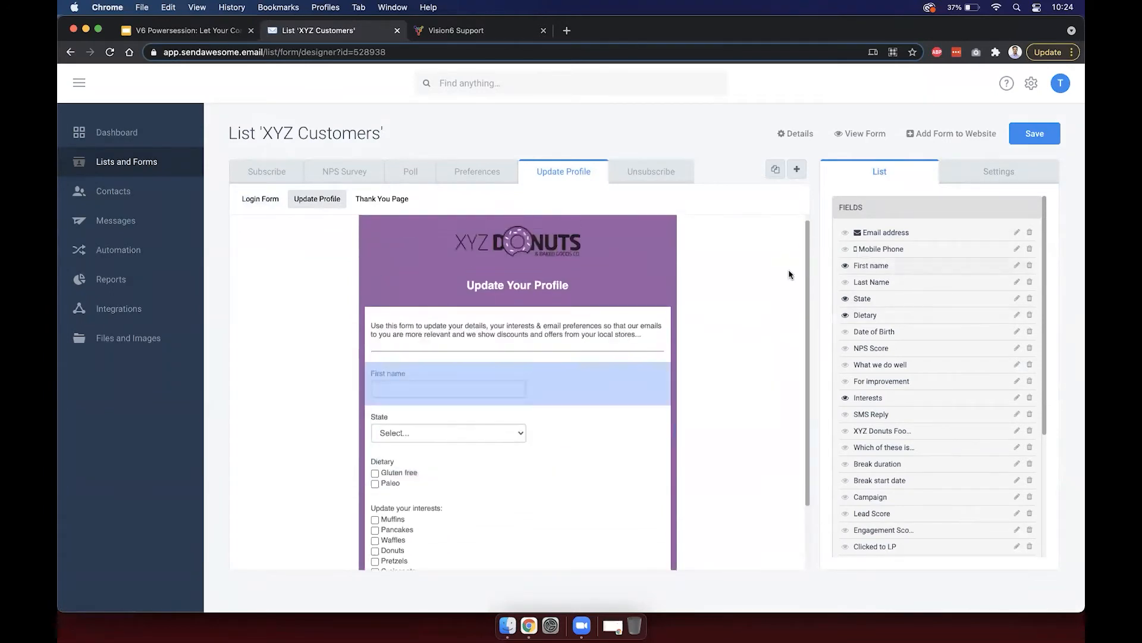
Show the Last Name, Mobile Phone and Email address fields on the Update Profile page.
left_click(845, 282)
left_click(845, 249)
left_click(846, 232)
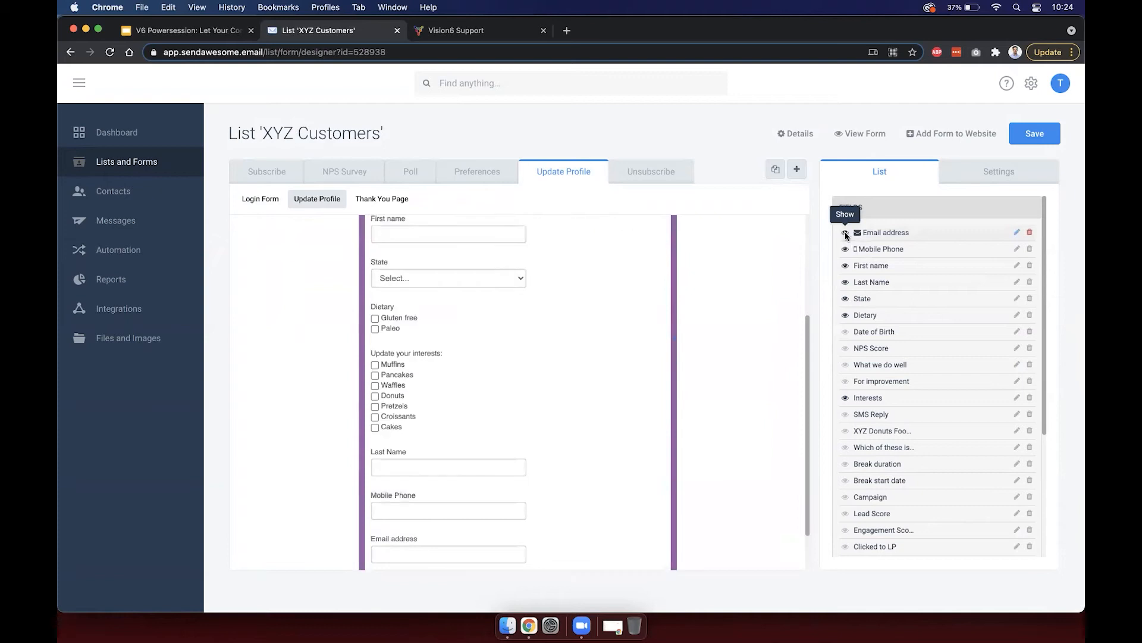
Hide the Email address, Mobile Phone and Last Name fields on the Update Profile page.
scroll(695, 352, "up", 2)
scroll(694, 353, "down", 1)
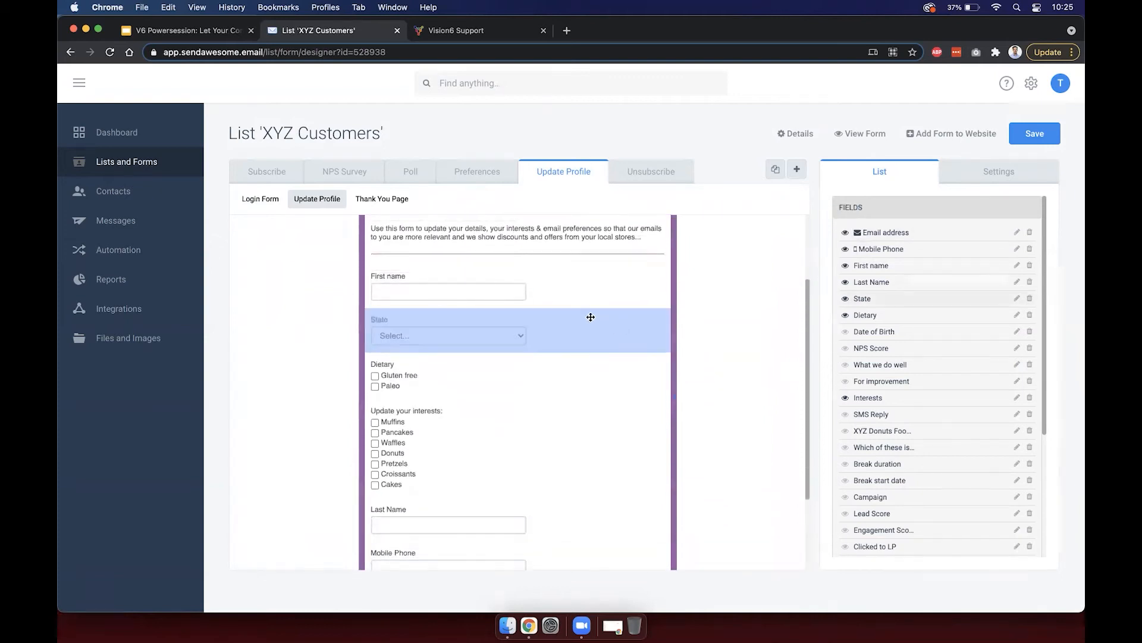
left_click(845, 249)
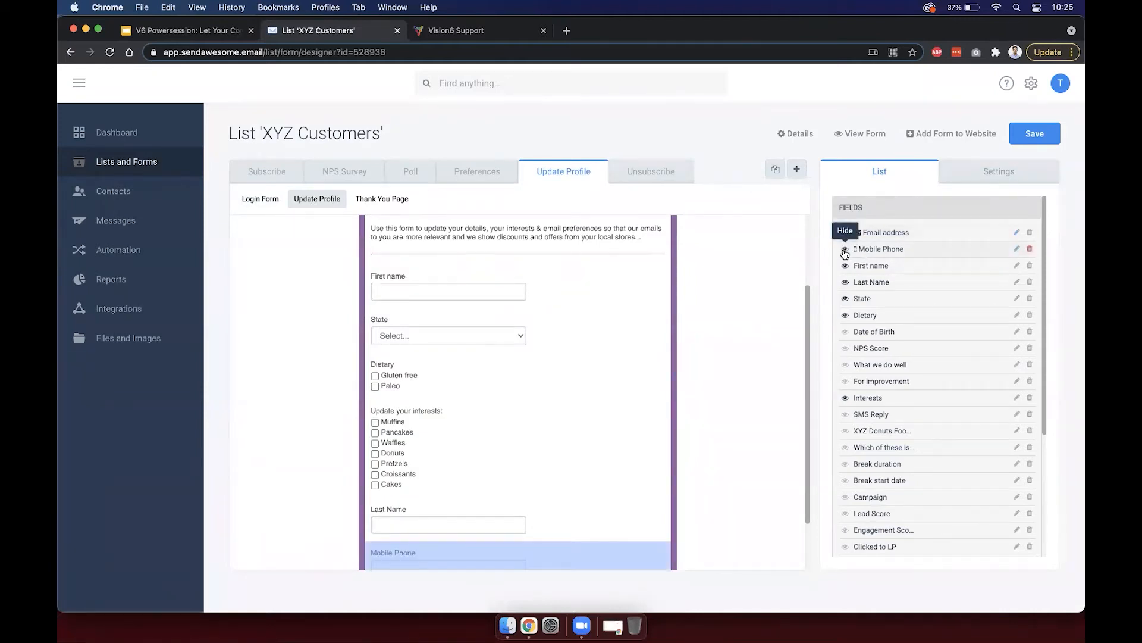
left_click(845, 283)
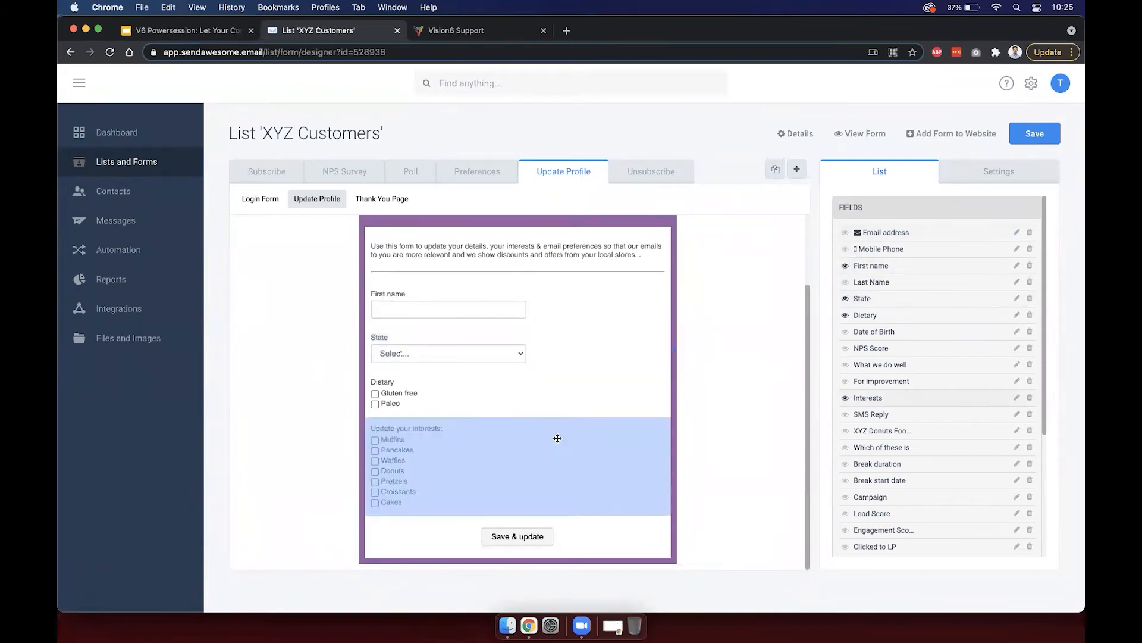
Add the Preferences component to the Update Profile page and place it between the Dietary and Interests fields.
scroll(714, 339, "down", 2)
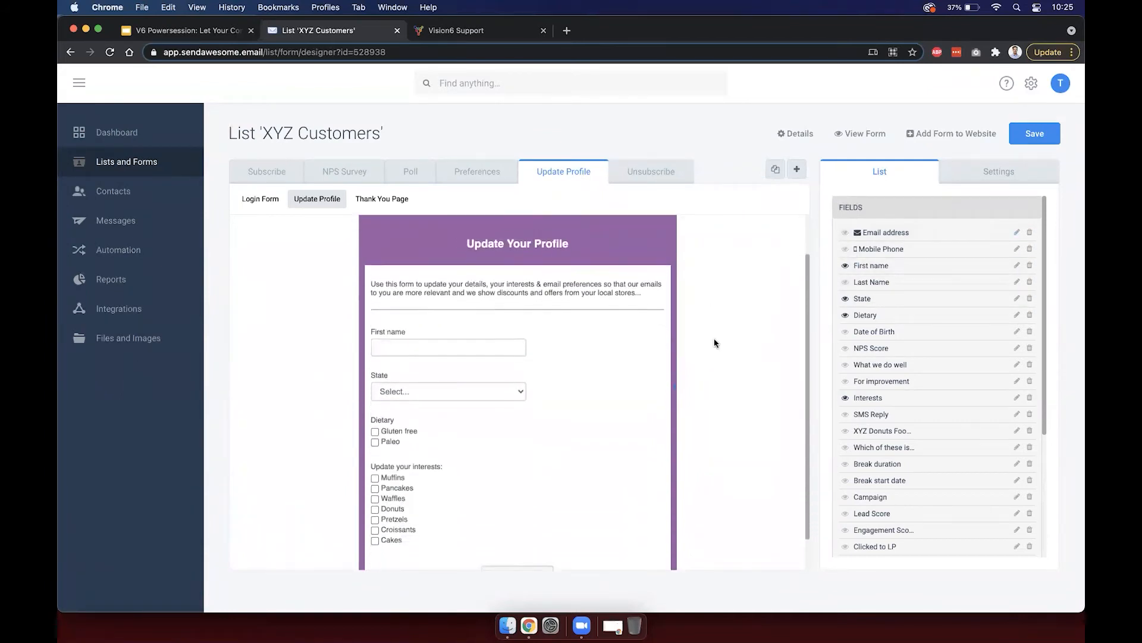
scroll(883, 364, "down", 2)
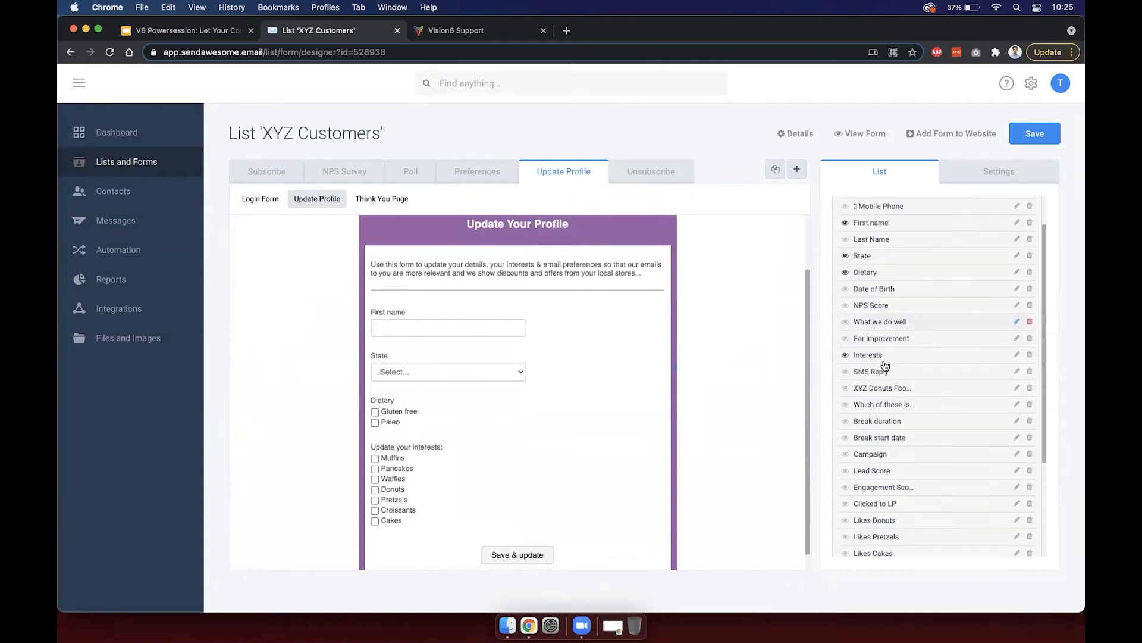
scroll(886, 365, "down", 5)
left_click(944, 515)
scroll(946, 517, "down", 2)
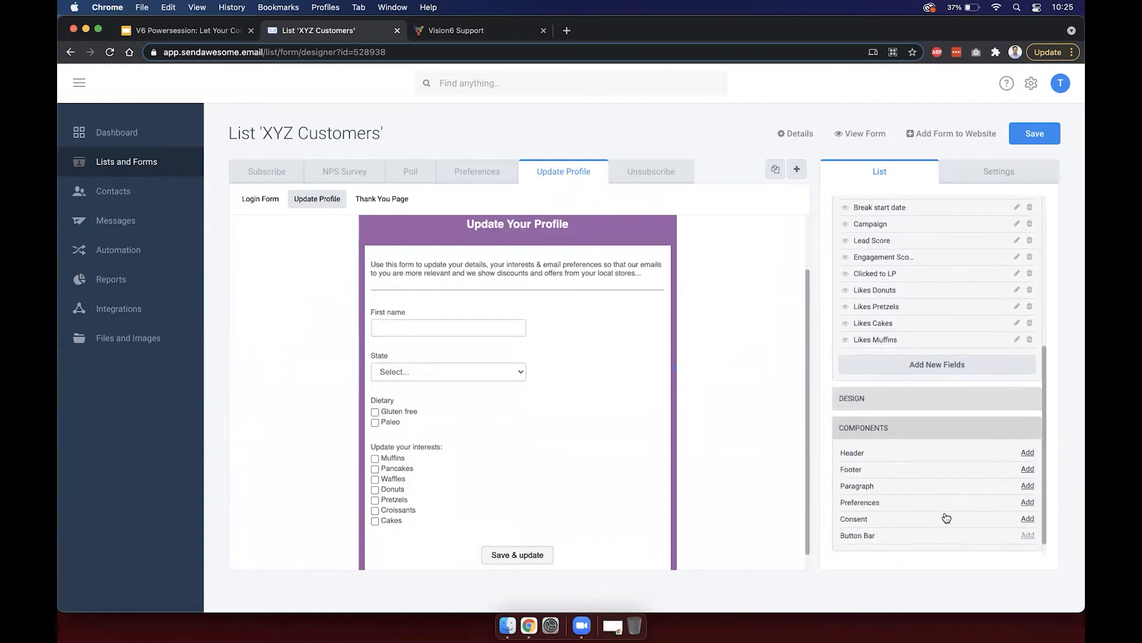
scroll(946, 518, "down", 1)
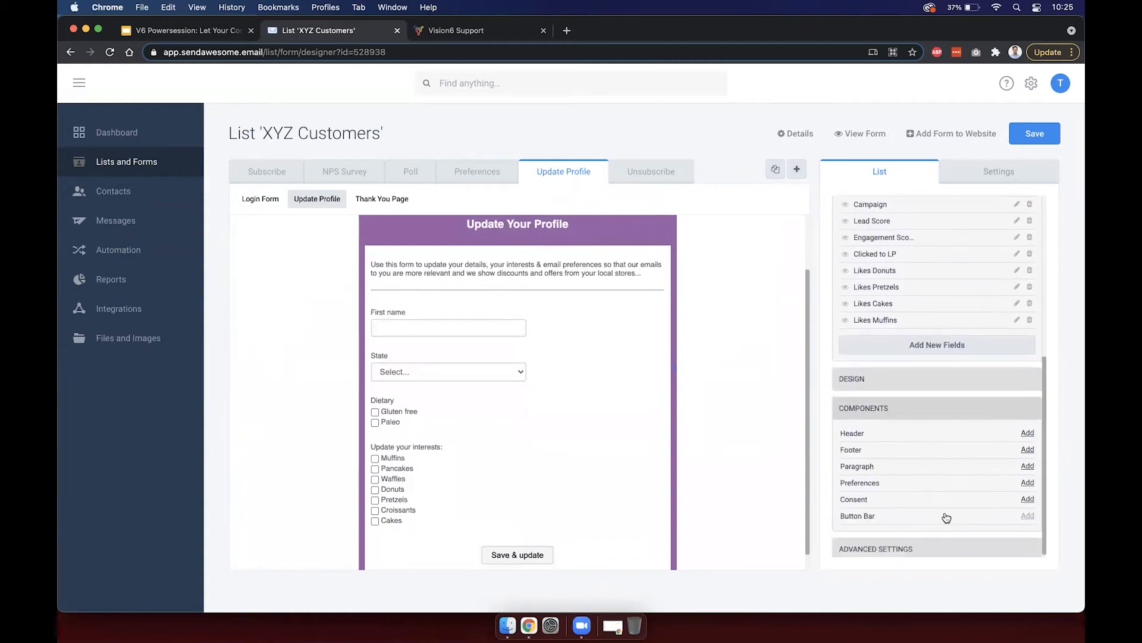
left_click(1028, 482)
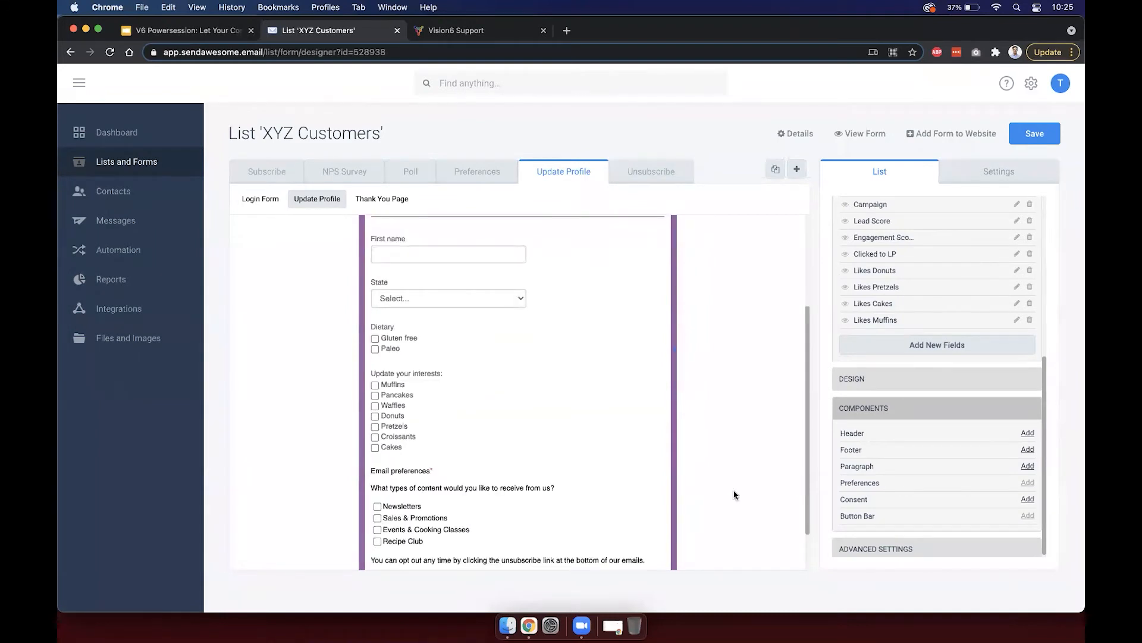
left_click_drag(580, 505, 519, 354)
Turn Newsletters and Sales & Promotions off and back on in the Email preferences block, and reselect the block.
left_click(861, 328)
left_click(875, 350)
left_click(878, 350)
left_click(878, 328)
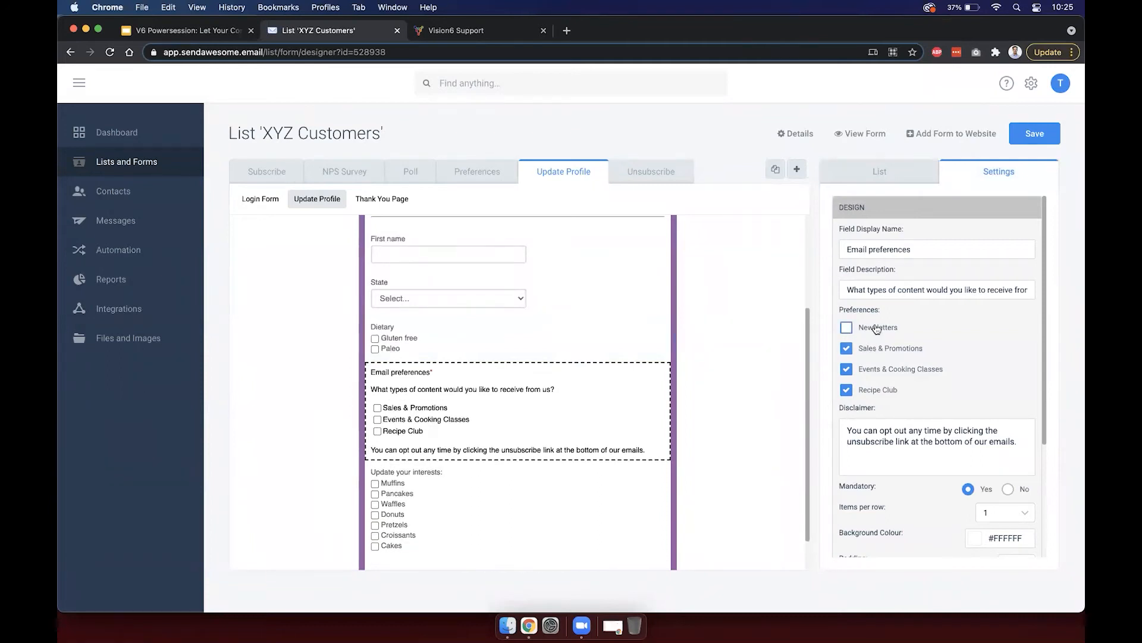
left_click(728, 371)
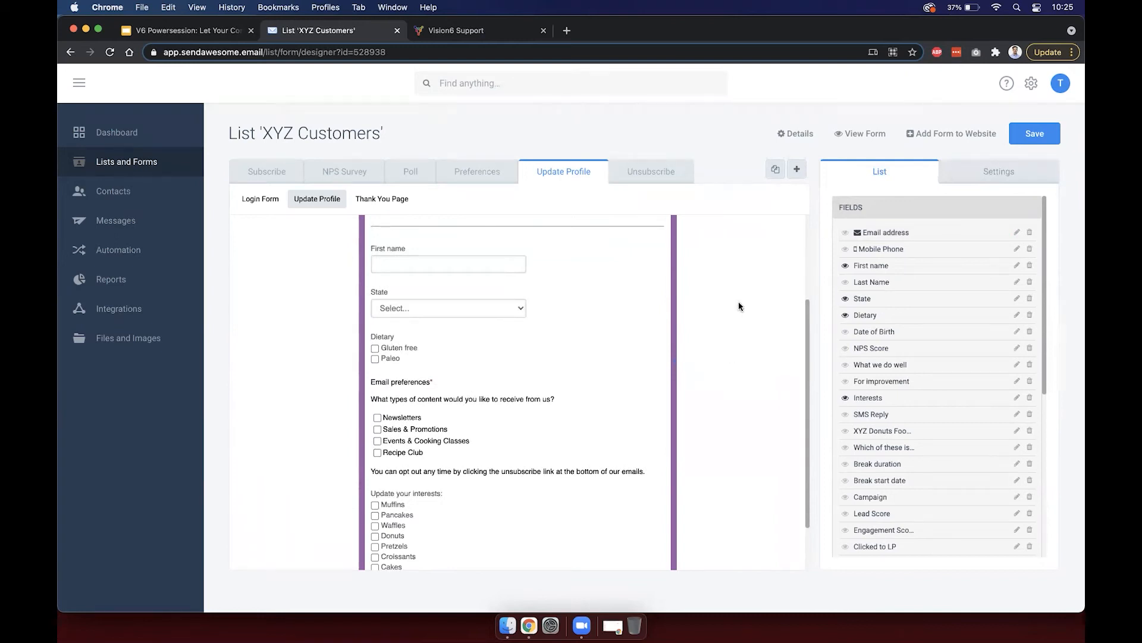
left_click(463, 404)
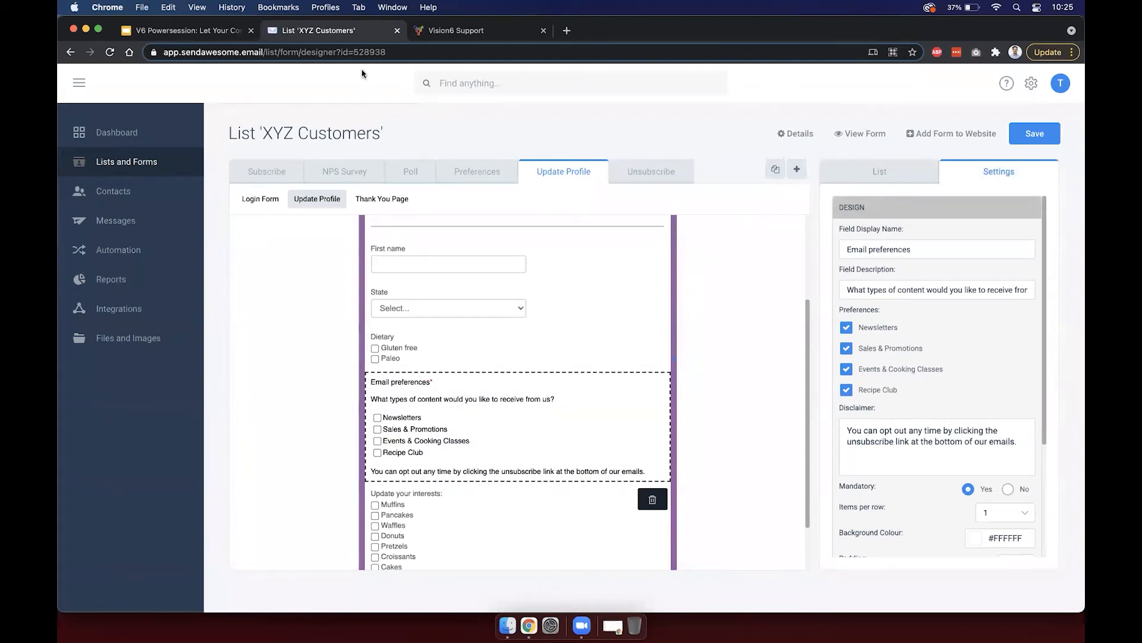
Check the how-to topic on customising the Preferences form in Google Slides, and return to the XYZ Customers list in Vision6.
left_click(195, 34)
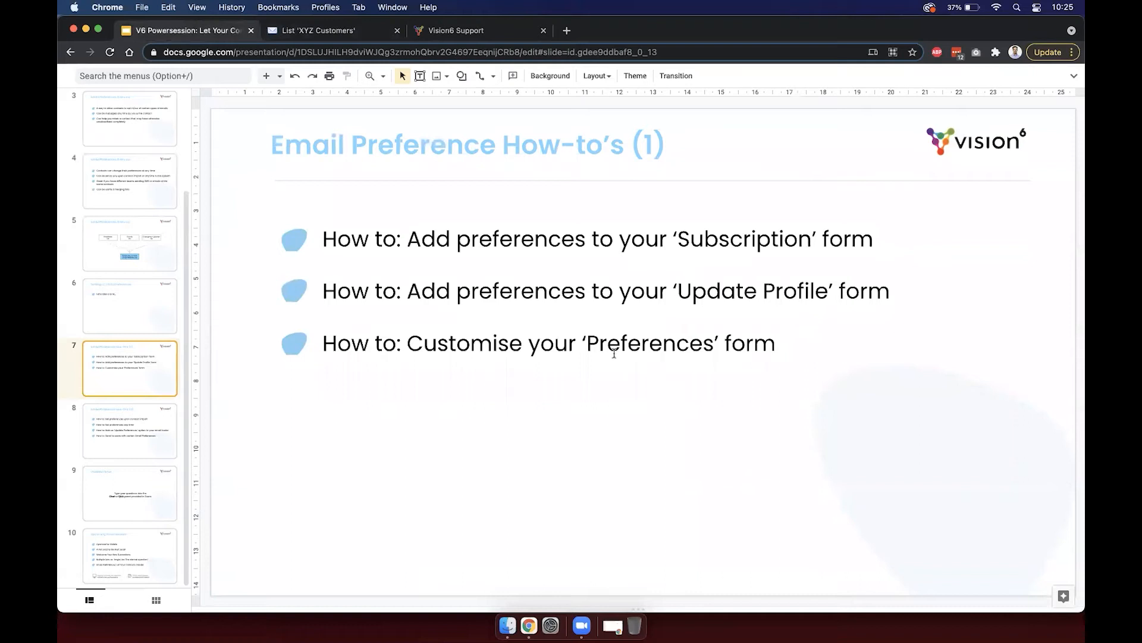
left_click(320, 31)
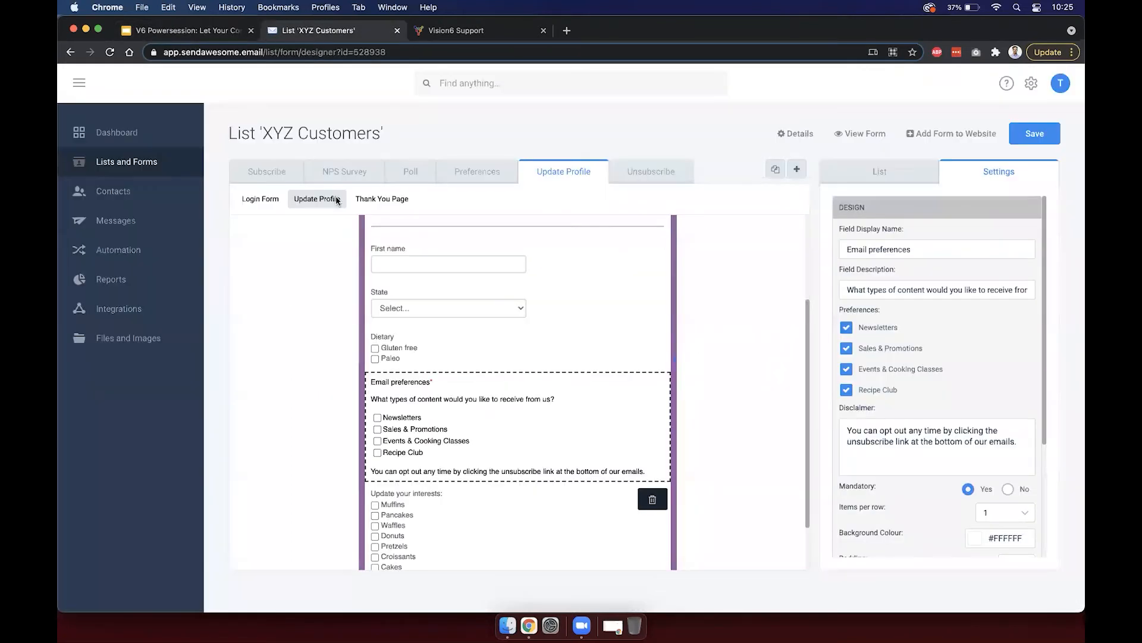
Open the Preferences form without keeping the Update Profile changes, and review the settings of its preferences block.
left_click(470, 174)
left_click(611, 200)
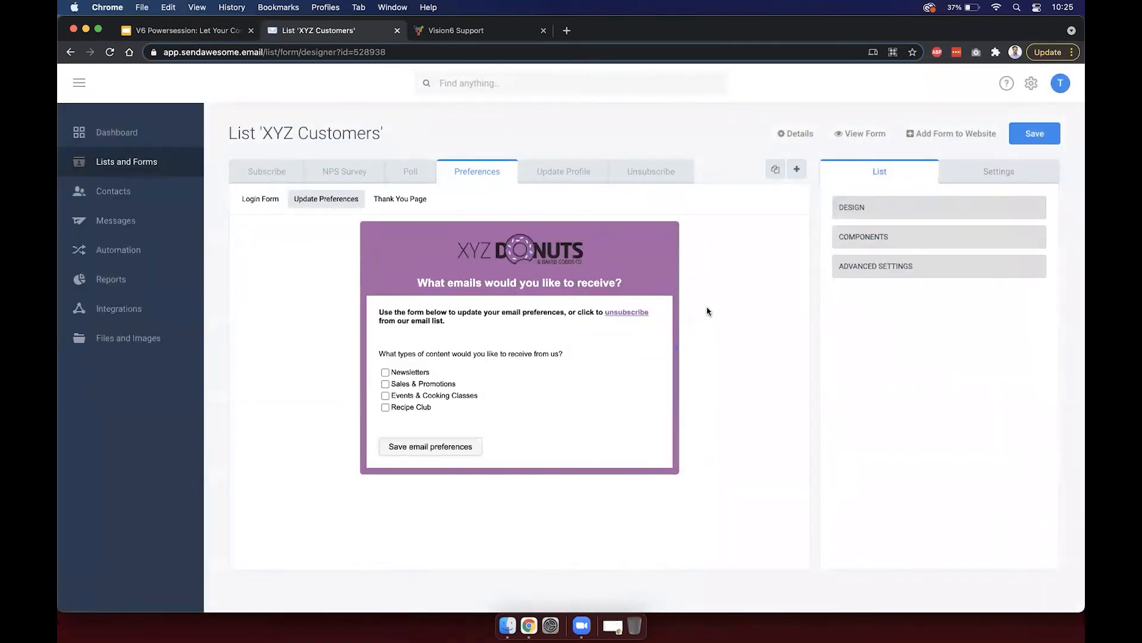
left_click(612, 350)
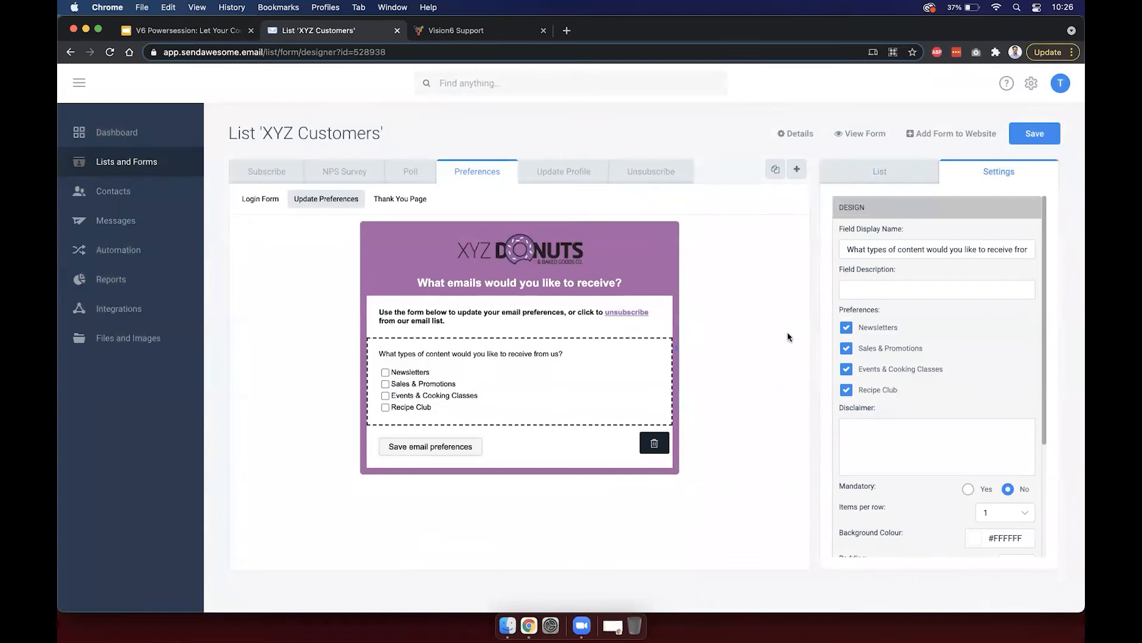
left_click(725, 393)
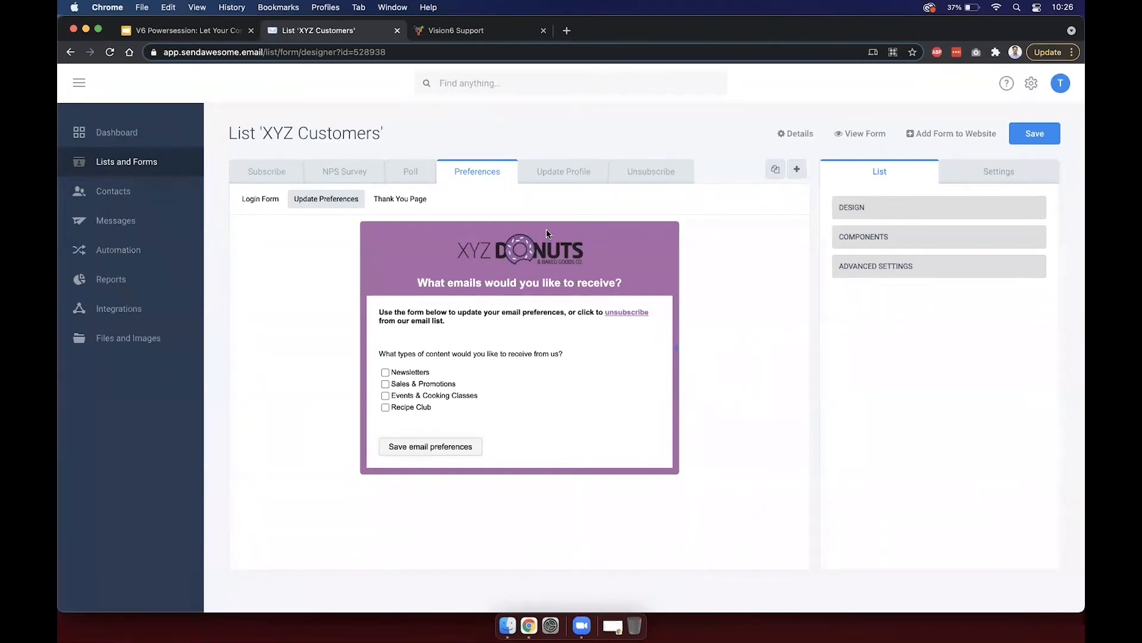
Hide and show the Dietary field on the Update Profile page, and return to the Preferences form without keeping changes.
left_click(554, 171)
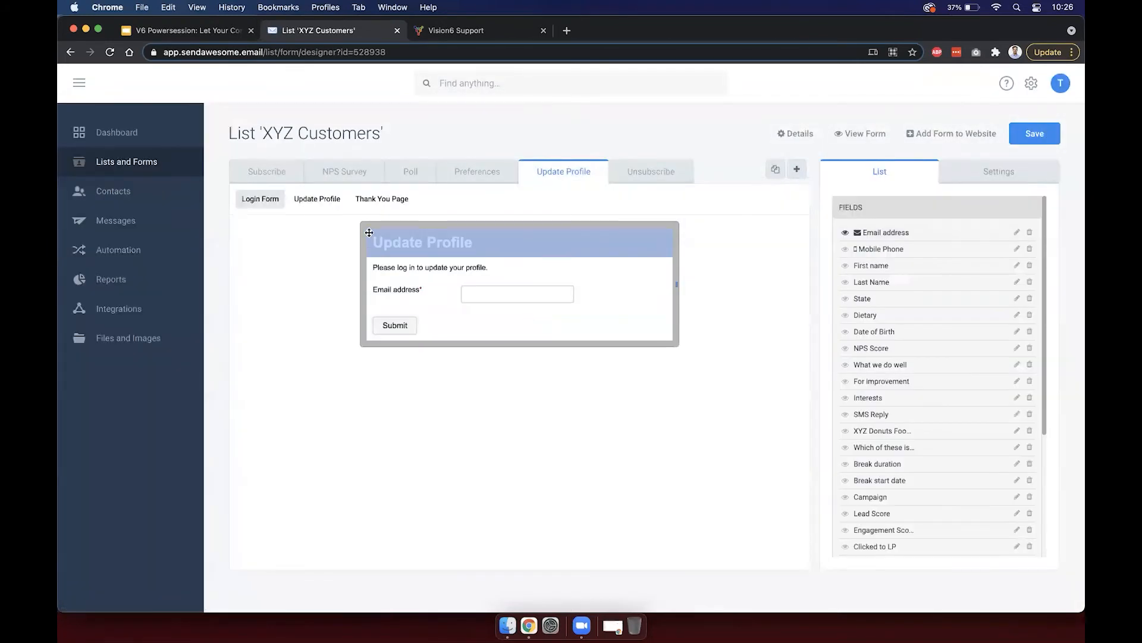
left_click(315, 199)
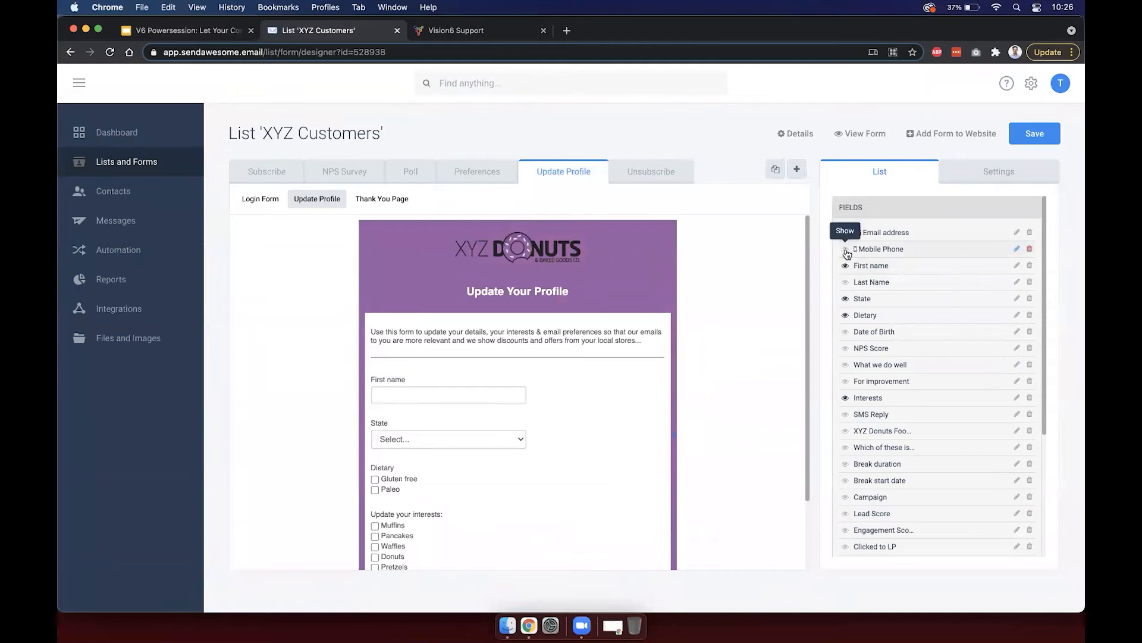
left_click(845, 315)
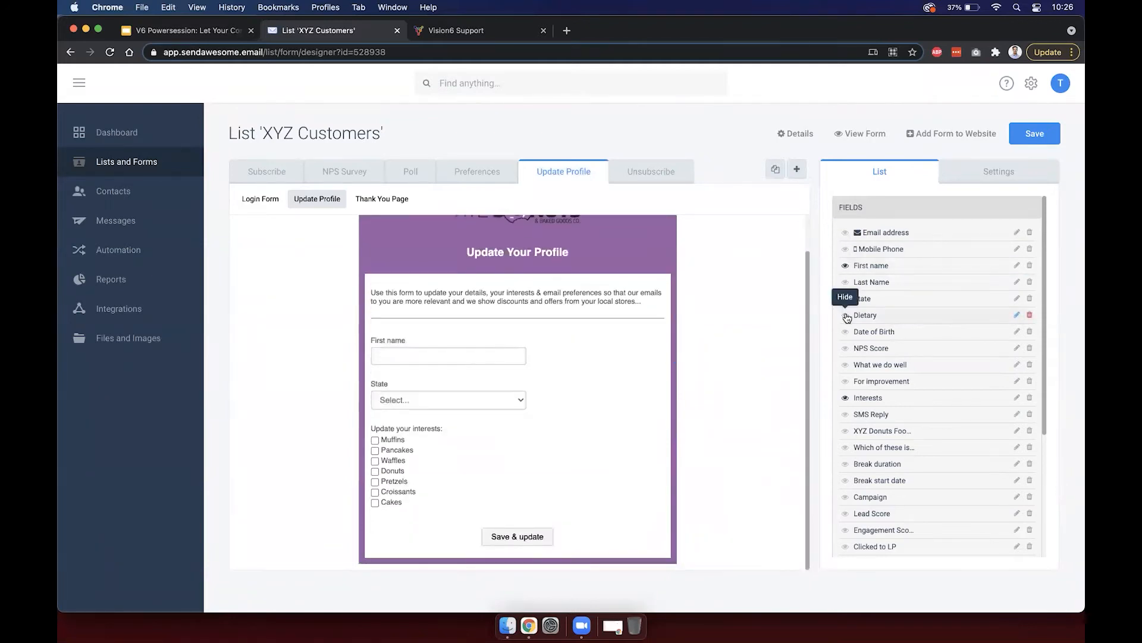
left_click(846, 317)
left_click(482, 172)
left_click(626, 205)
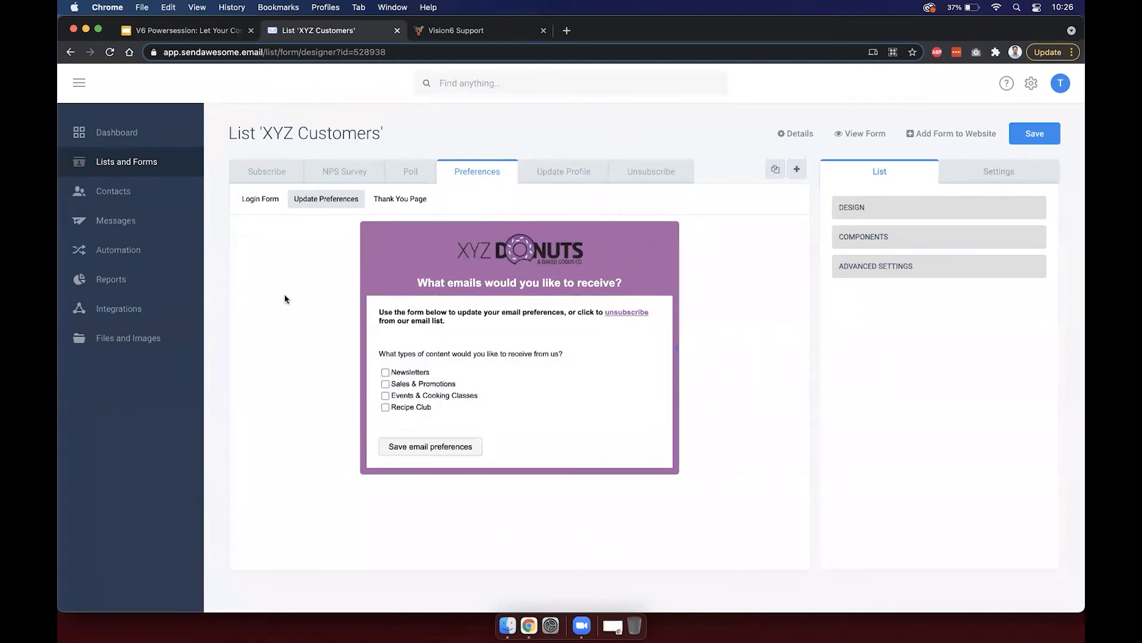
Switch to the Google Slides presentation and read the second Email Preference How-to's slide.
left_click(185, 30)
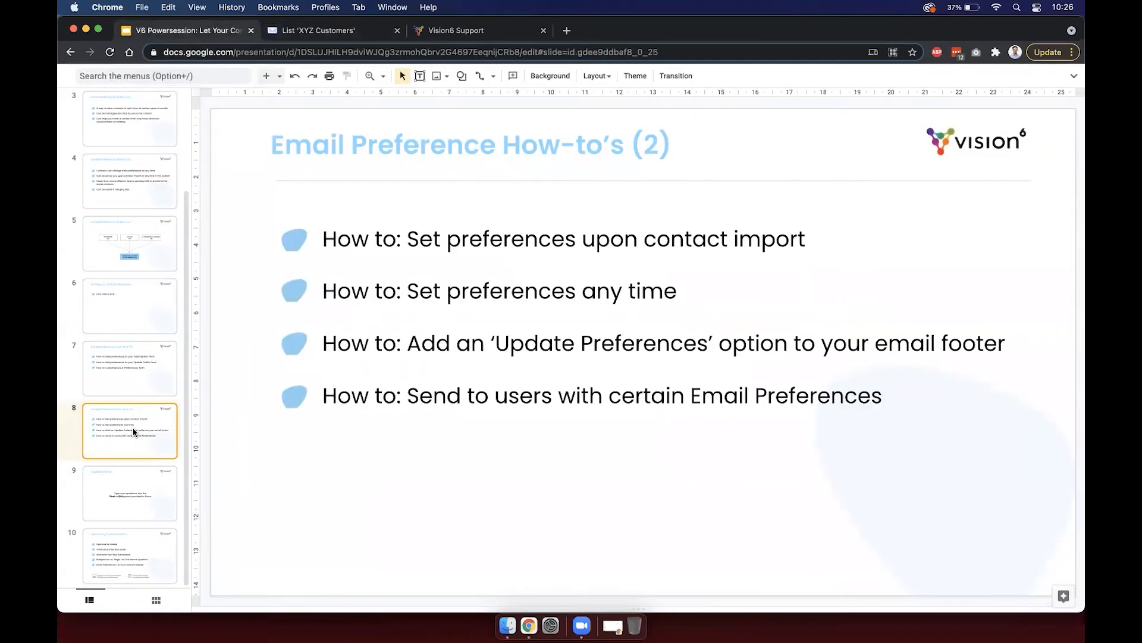
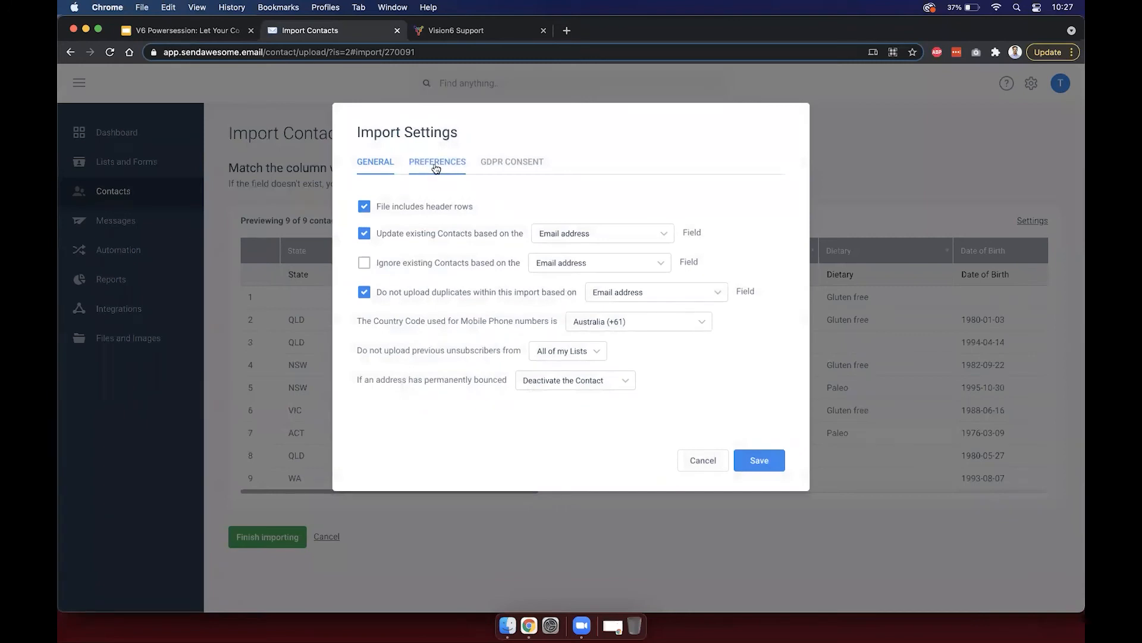
Select Newsletters and Sales & Promotions as preferences for new contacts in the import settings, and cancel the settings.
left_click(449, 165)
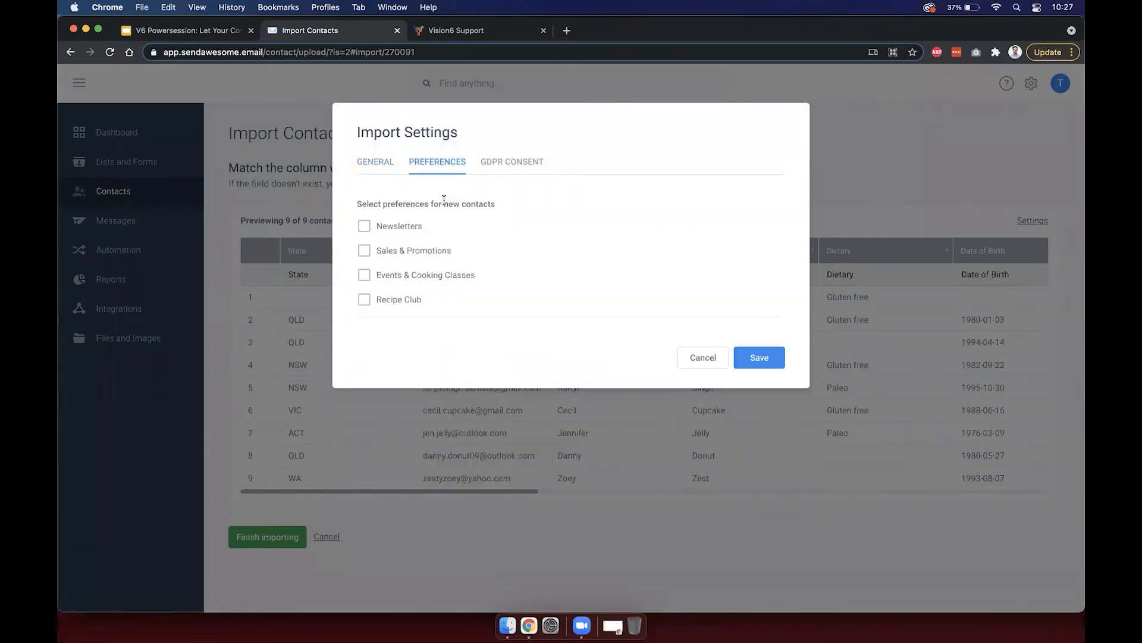
left_click(403, 227)
left_click(404, 251)
left_click(710, 360)
Check the how-to slide in Google Slides, and abandon the contact import in Vision6 to open the XYZ Customers contacts.
left_click(173, 29)
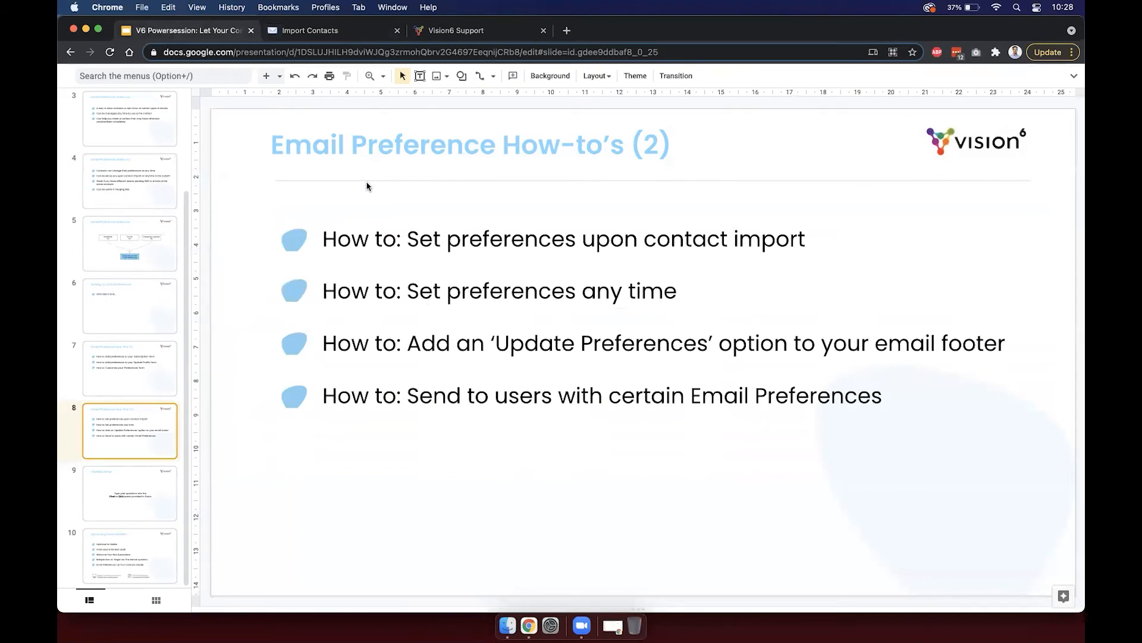
left_click(321, 33)
left_click(141, 197)
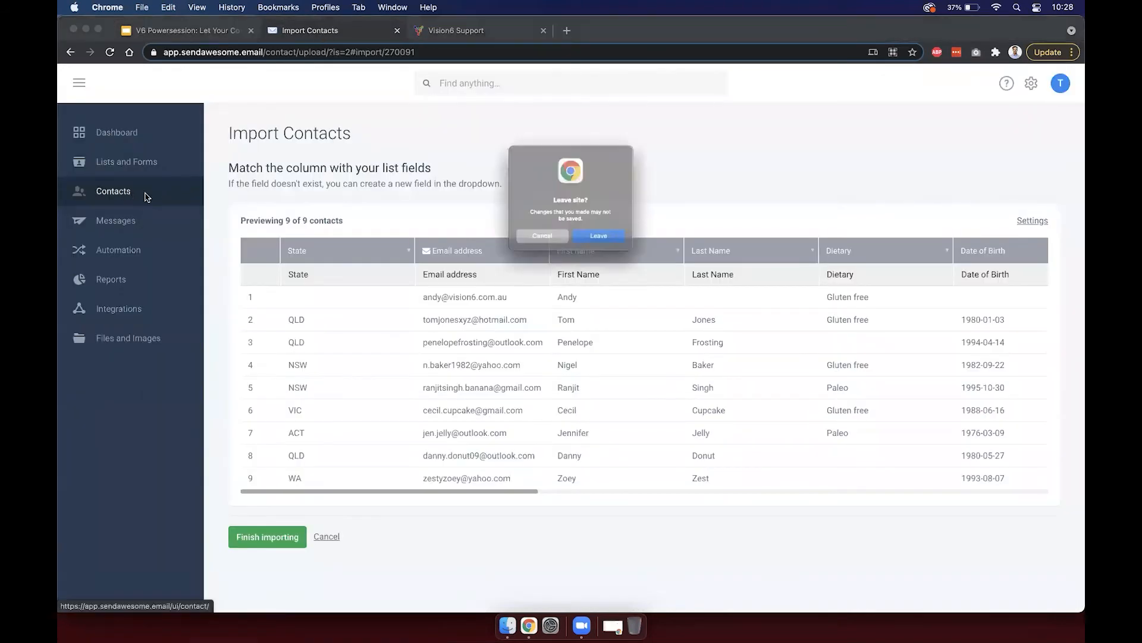
left_click(608, 244)
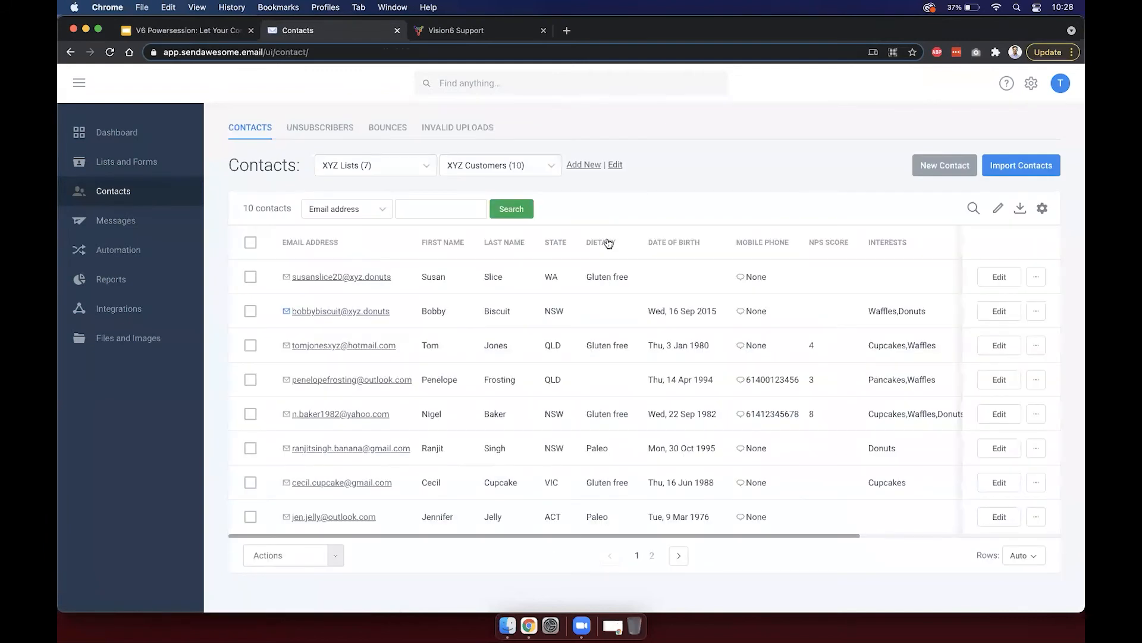
Update the email preferences of the first three XYZ Customers contacts to Newsletters only, and save.
left_click(251, 277)
left_click(251, 311)
left_click(250, 345)
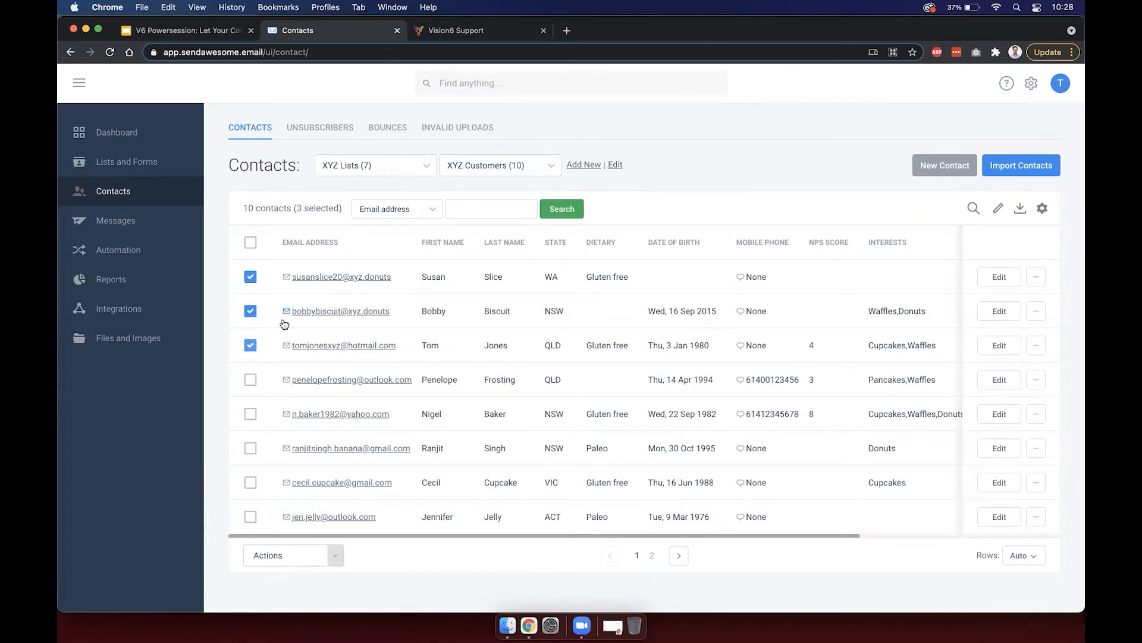
left_click(272, 554)
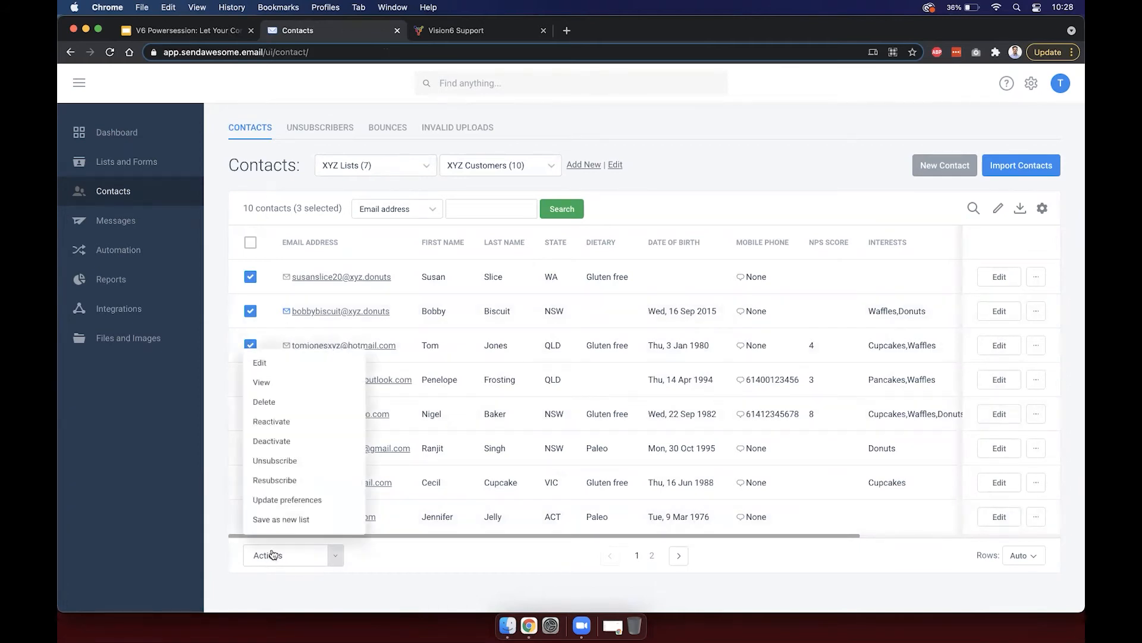
left_click(287, 500)
left_click(447, 244)
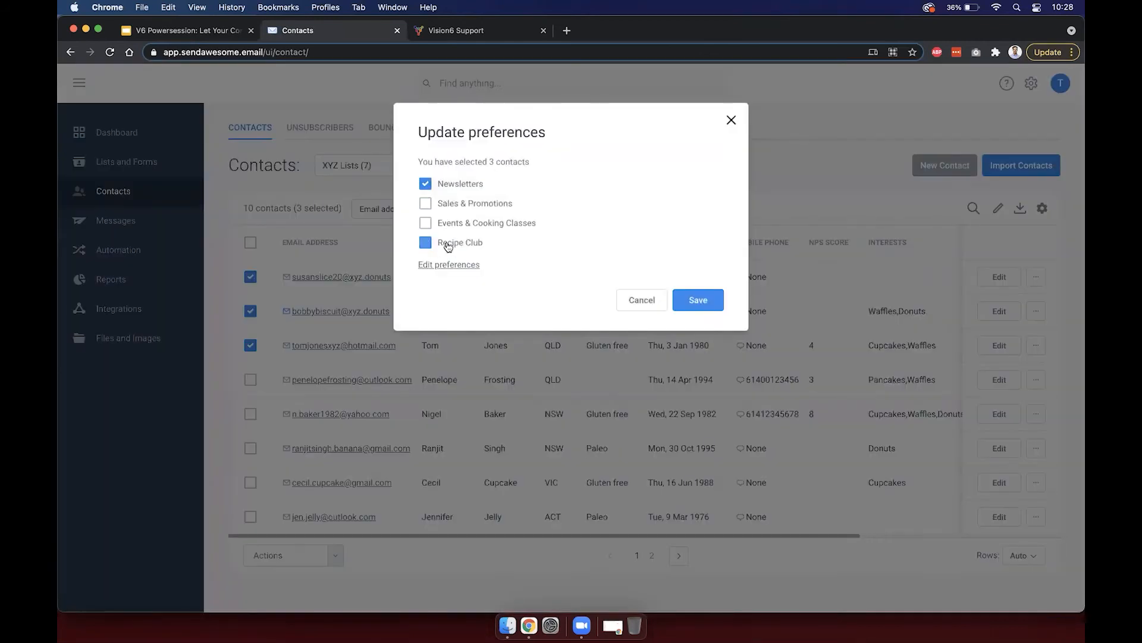
left_click(466, 203)
left_click(466, 203)
left_click(705, 300)
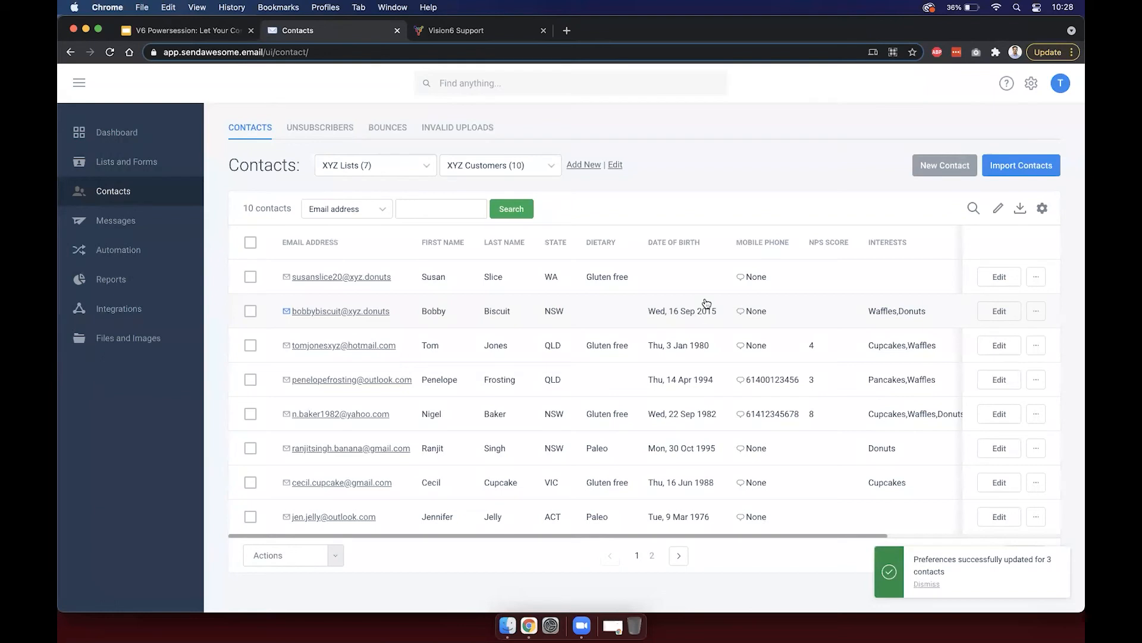
Examine the contacts' Preferences column, check that Preferences is enabled in the table's column settings, and apply them.
scroll(721, 344, "right", 5)
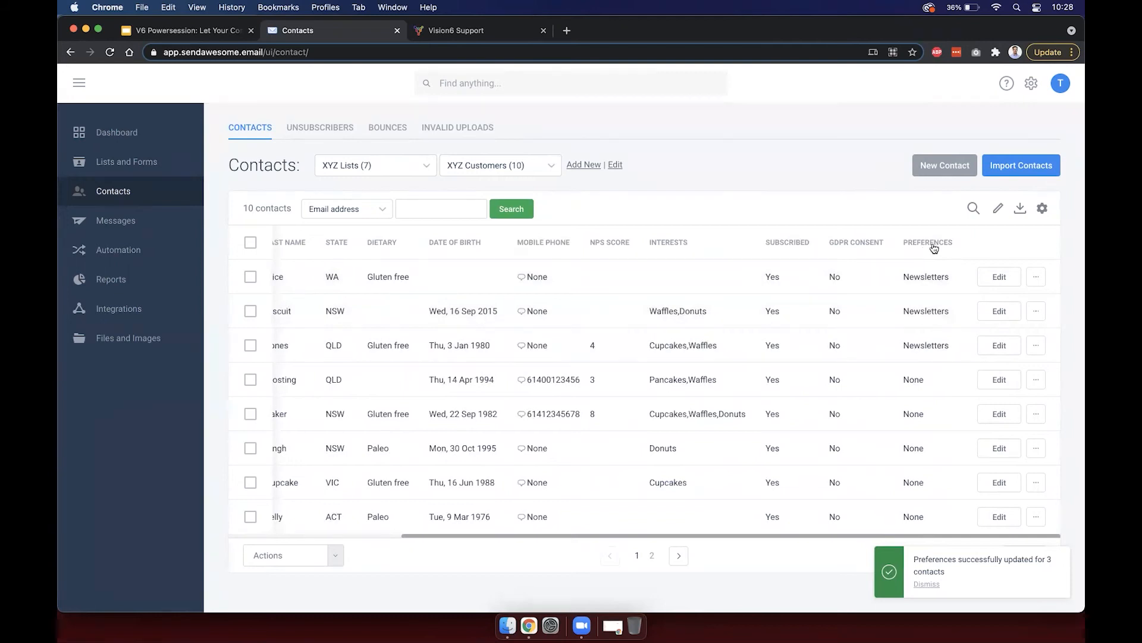
left_click(1043, 210)
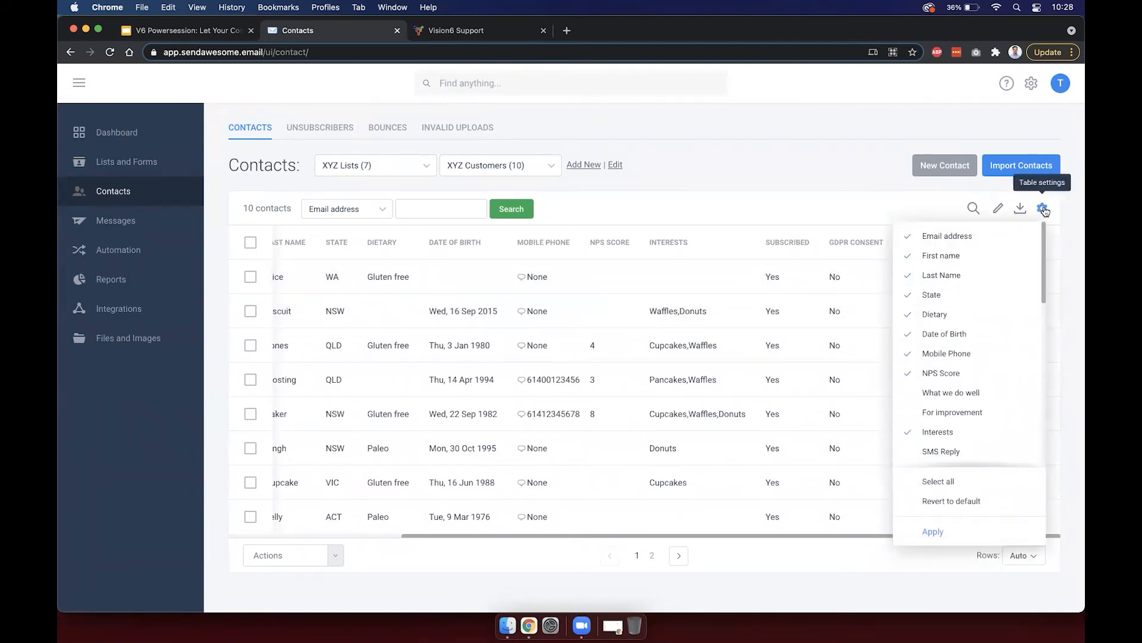
scroll(990, 331, "down", 10)
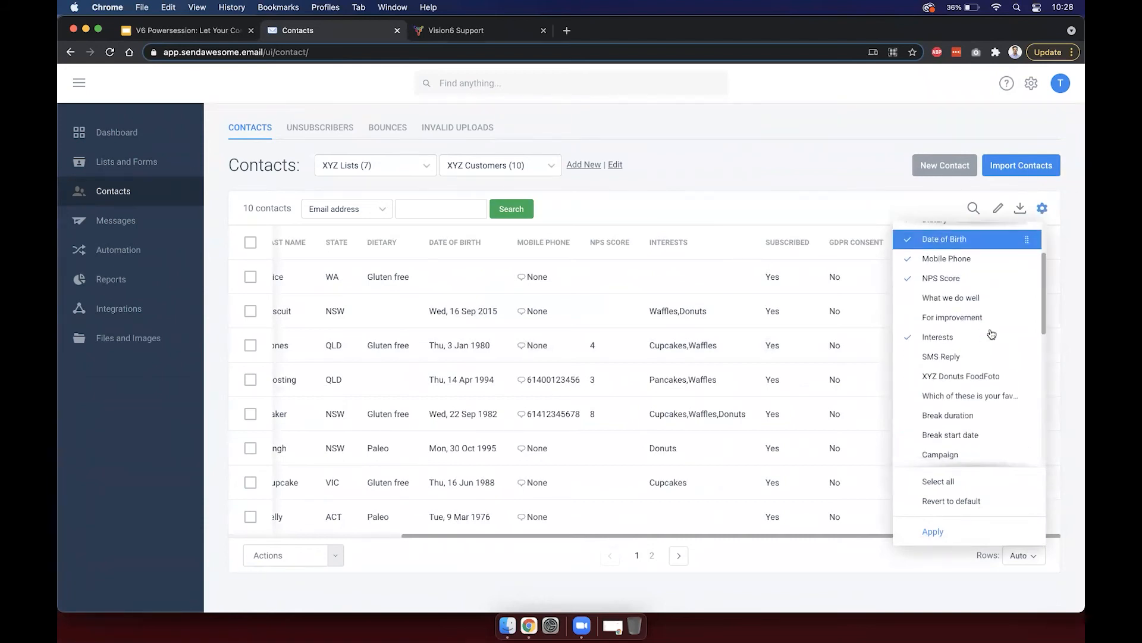
scroll(992, 335, "down", 4)
scroll(992, 334, "down", 3)
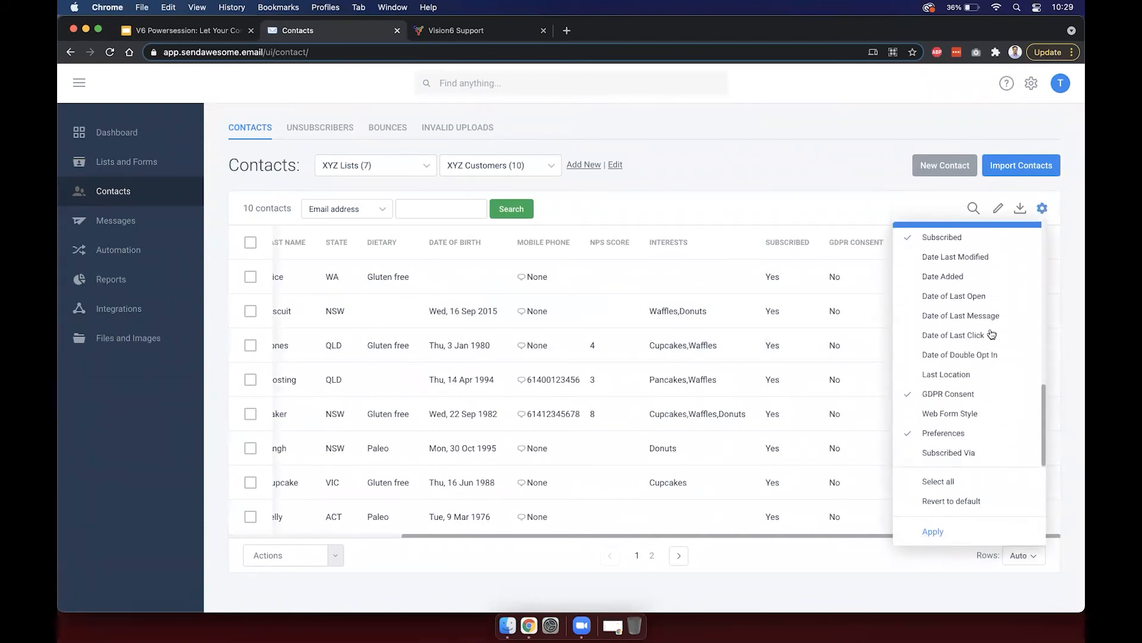
left_click(915, 435)
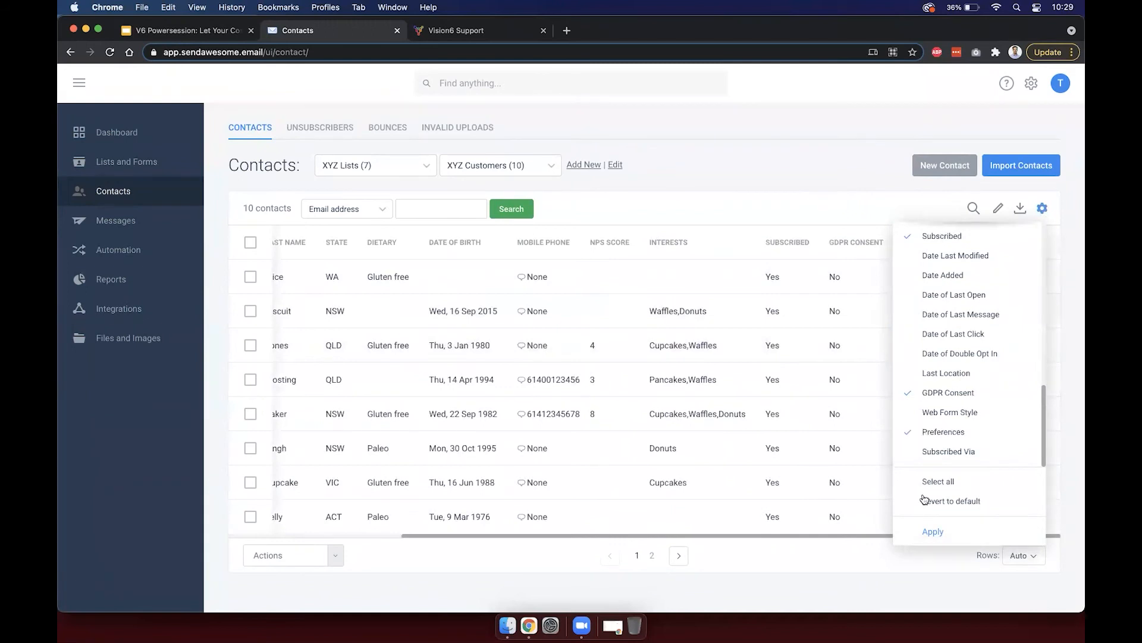
left_click(933, 531)
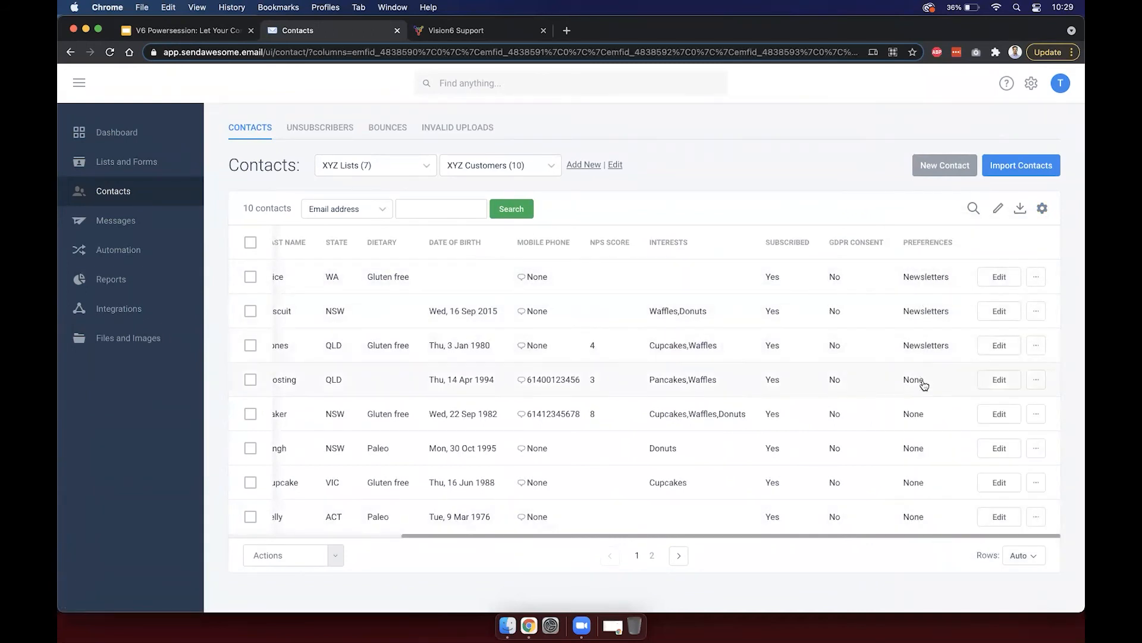
scroll(924, 385, "left", 5)
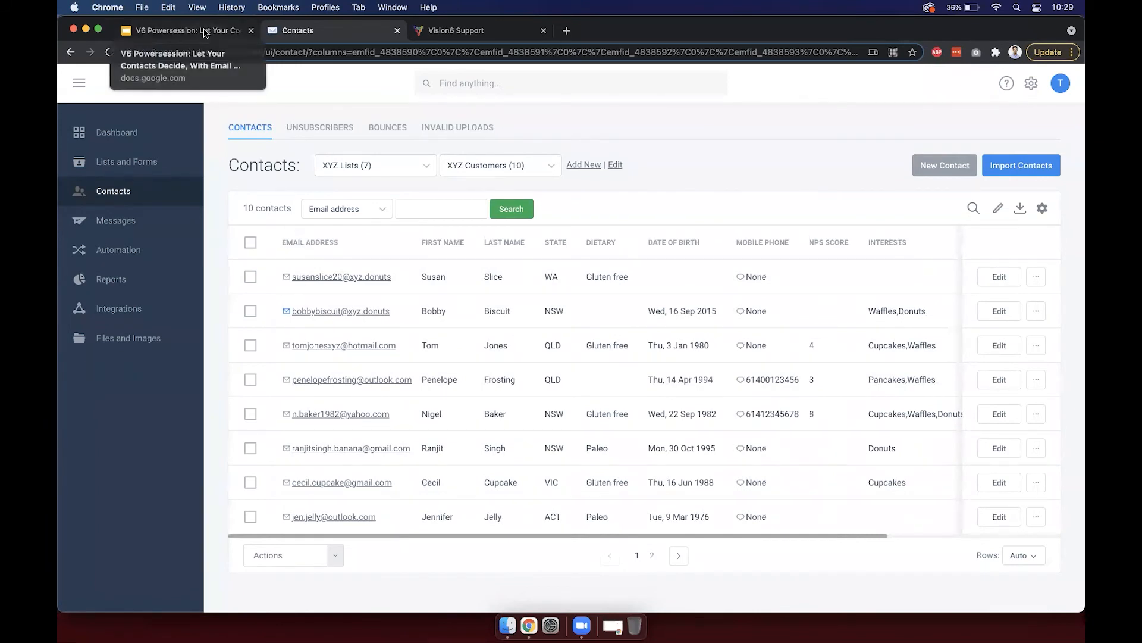
Check the second how-to slide in Google Slides, and return to Vision6 to open the messages list.
left_click(205, 33)
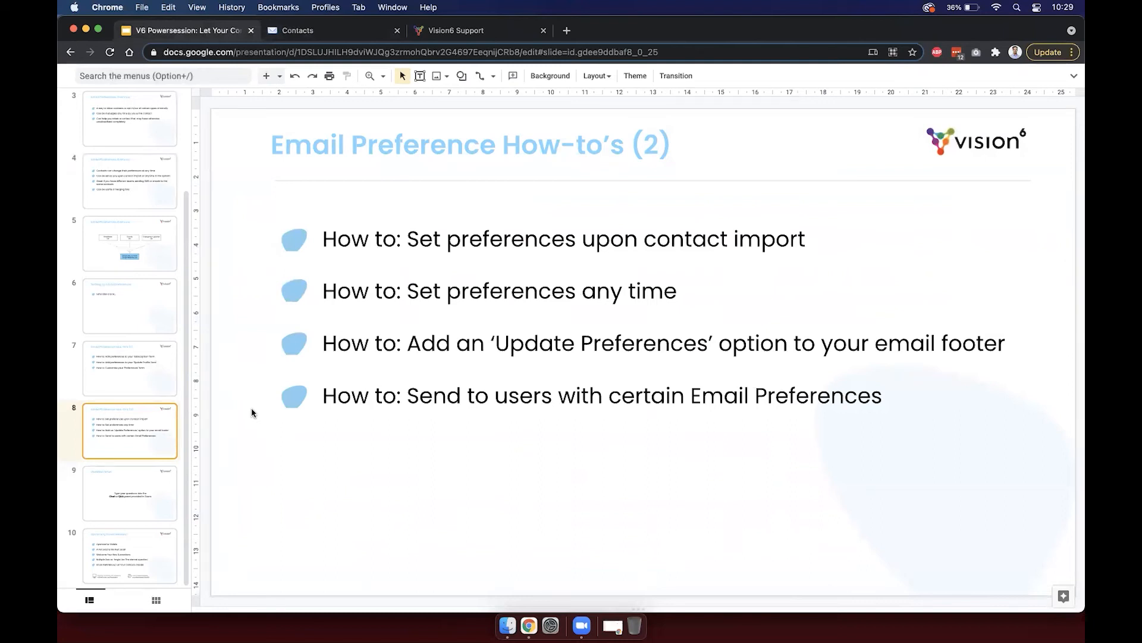
left_click(348, 33)
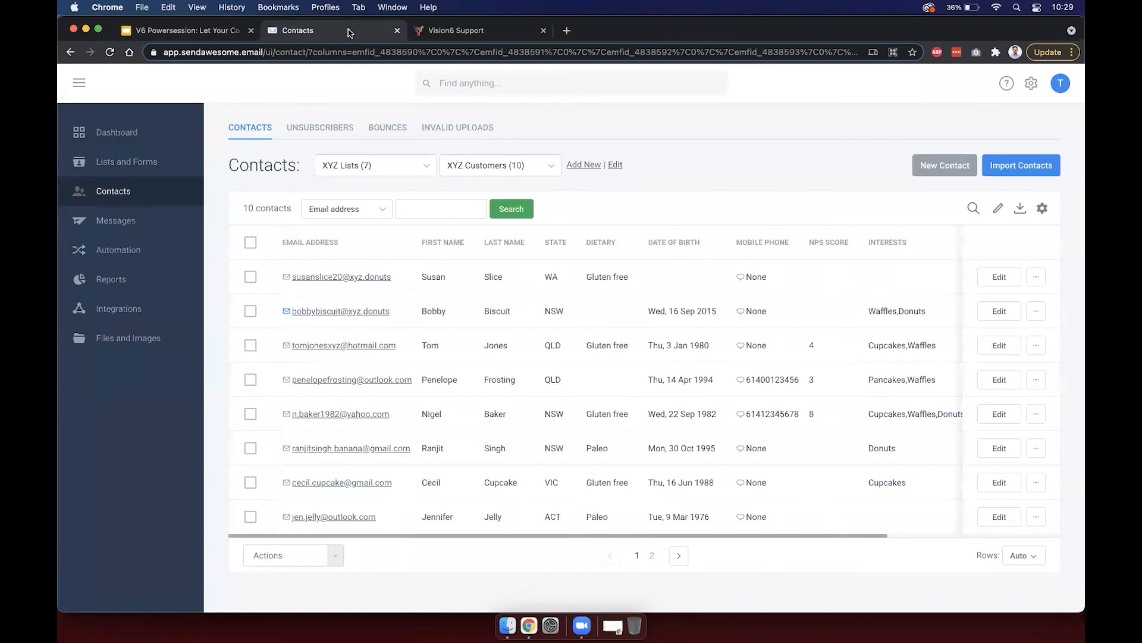
left_click(138, 220)
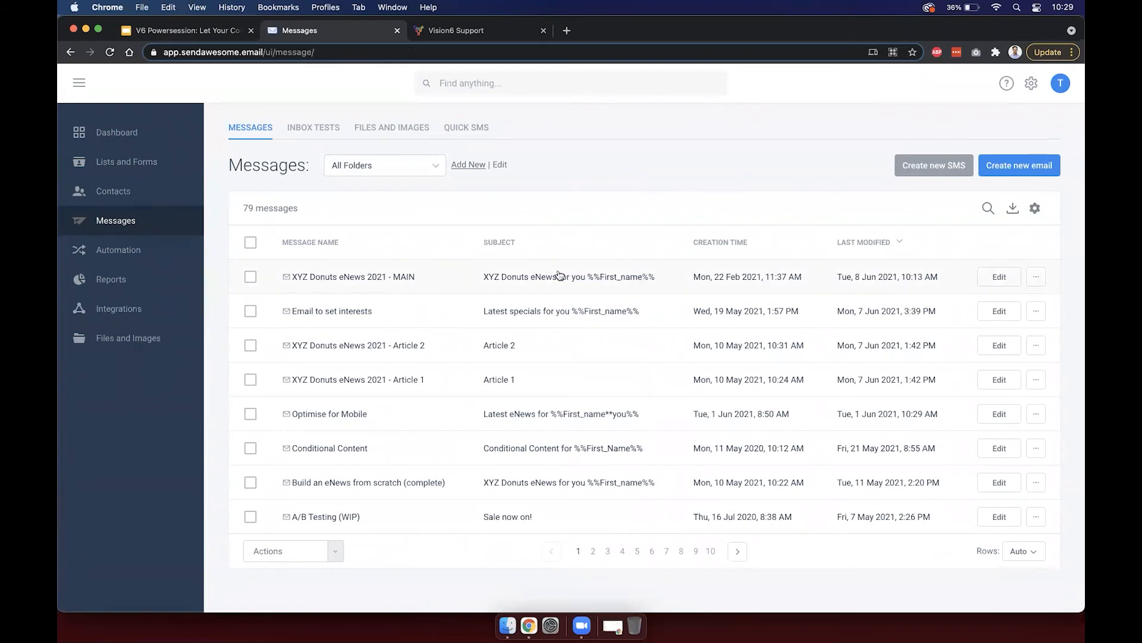
Save the footer details of XYZ Donuts eNews 2021 - MAIN with the Manage preferences link enabled.
left_click(1036, 276)
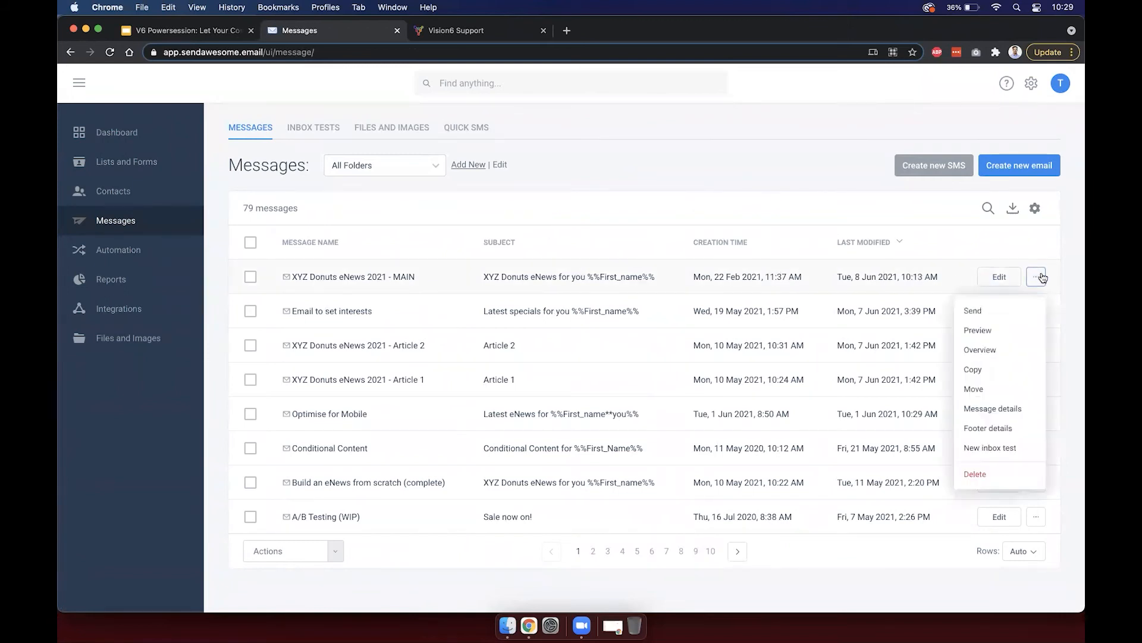
left_click(1016, 426)
scroll(670, 325, "down", 3)
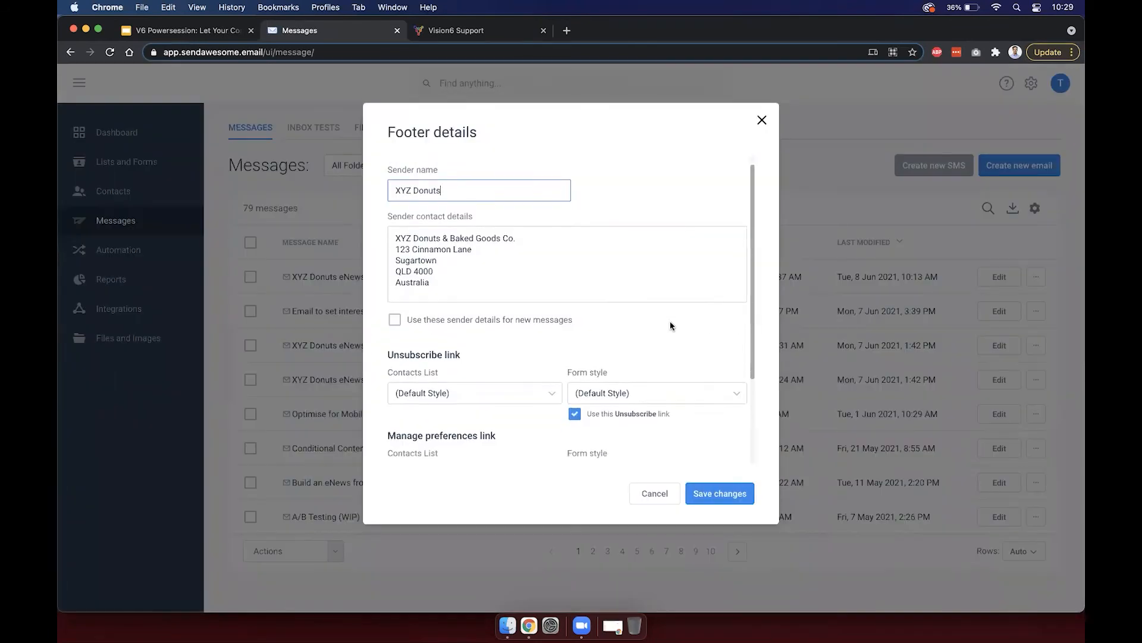
scroll(671, 325, "down", 3)
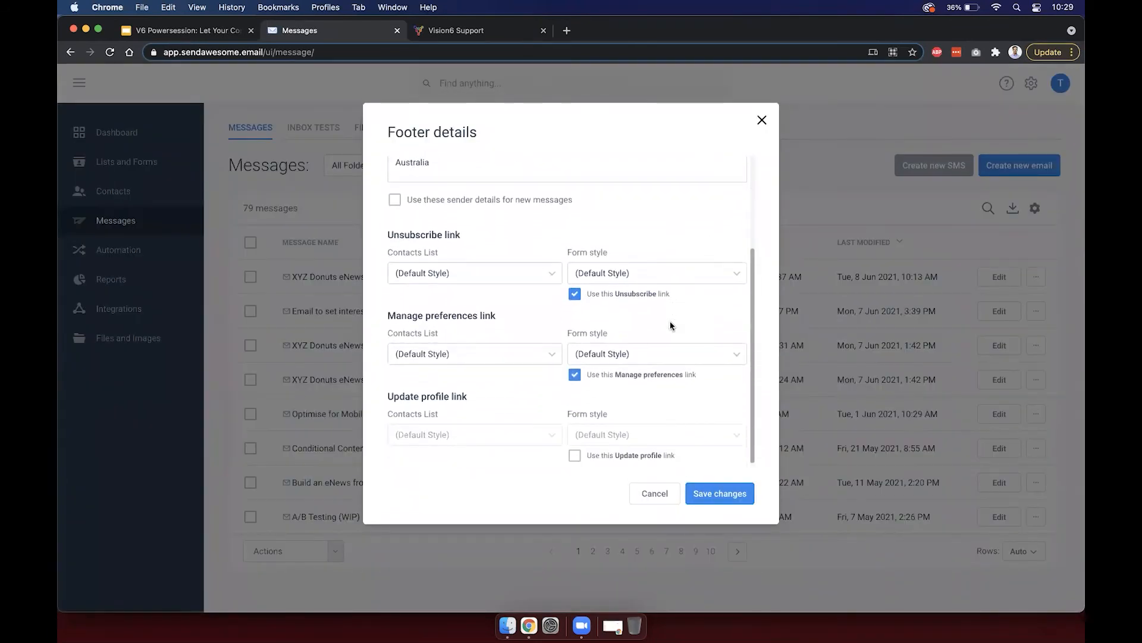
double_click(654, 375)
left_click(718, 489)
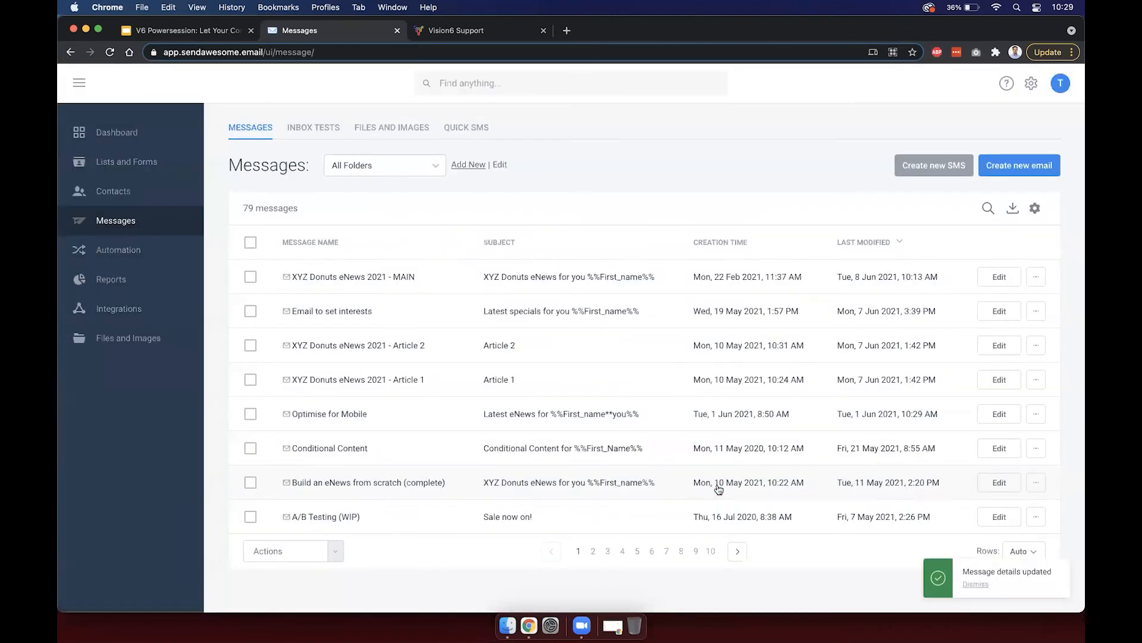
Preview the XYZ Donuts eNews 2021 - MAIN message, examine the Manage Preferences link in its footer, and close the preview.
left_click(1041, 276)
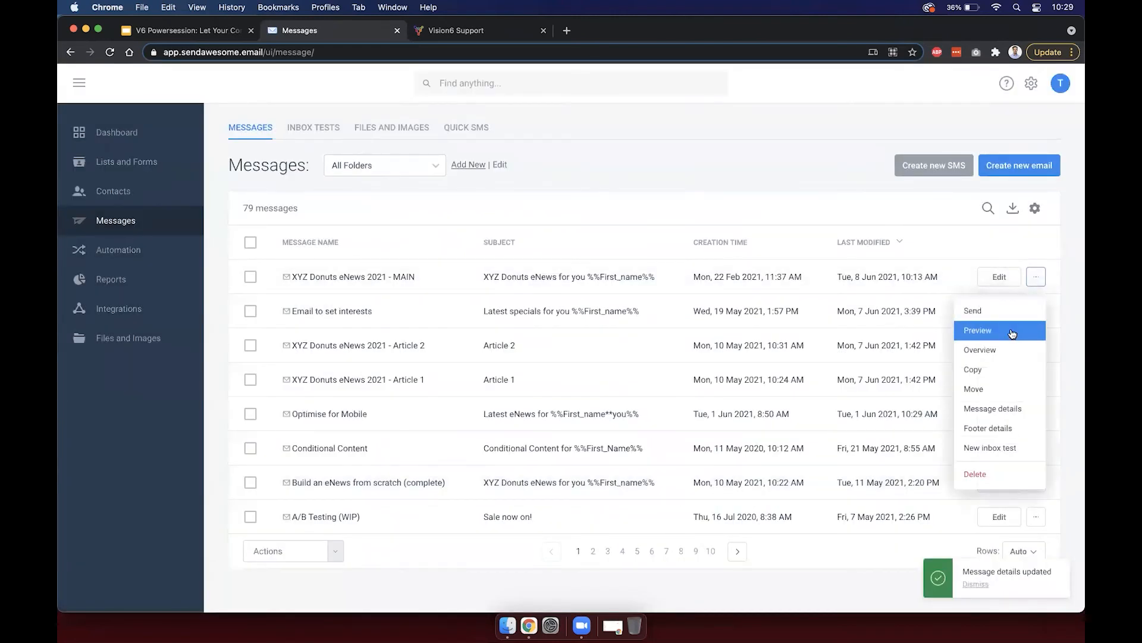
left_click(978, 326)
scroll(647, 360, "down", 20)
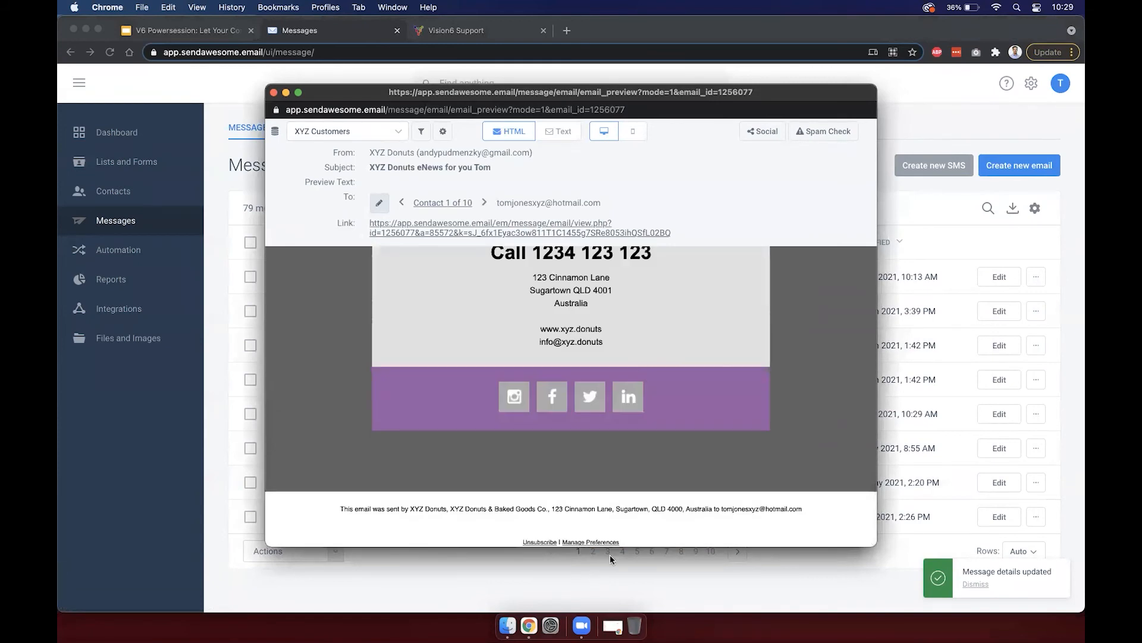
left_click_drag(636, 544, 563, 542)
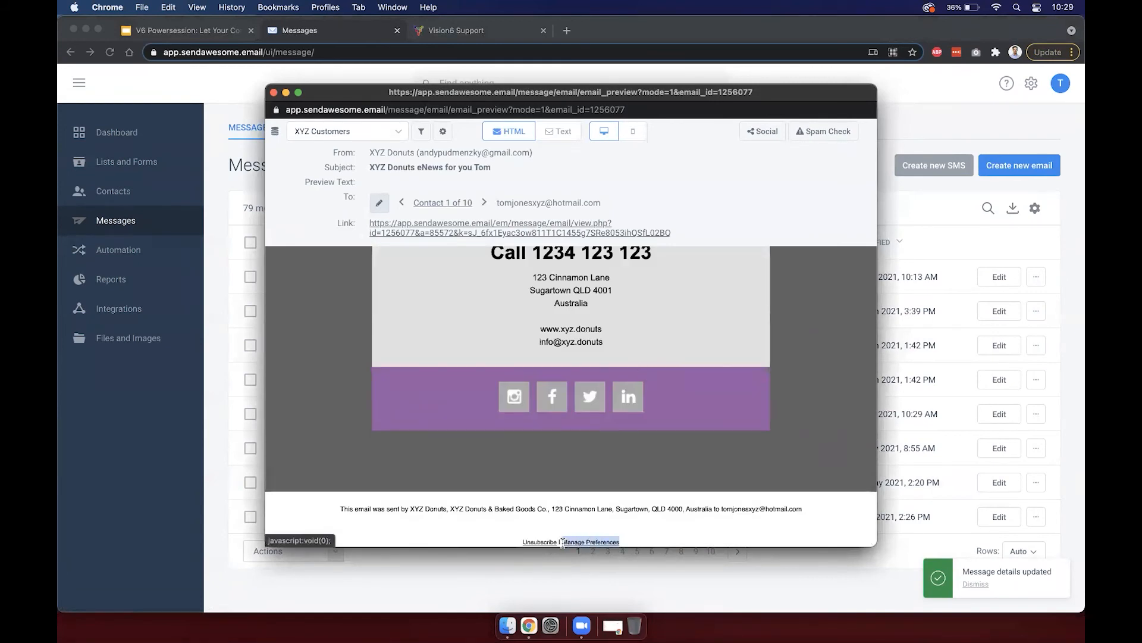
left_click(666, 532)
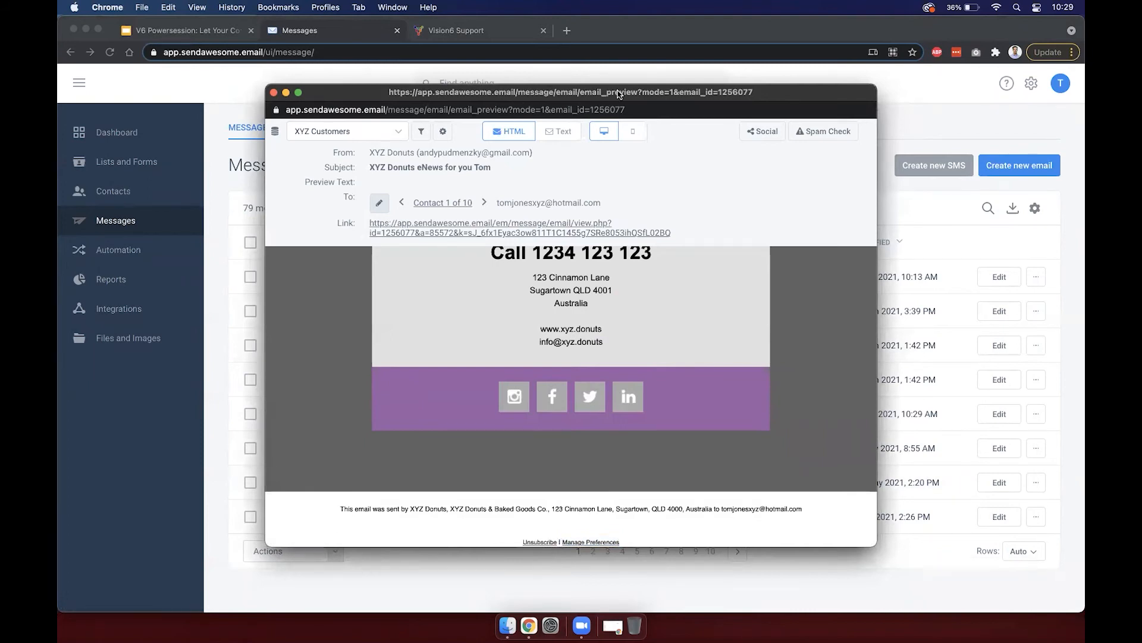
left_click_drag(620, 93, 618, 103)
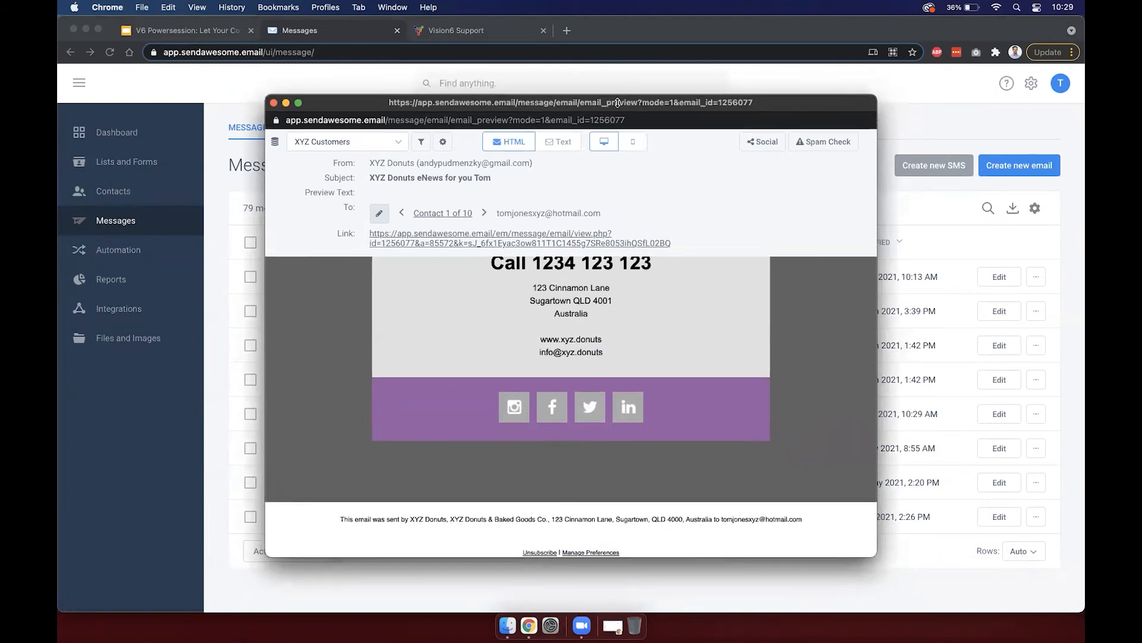
left_click(274, 104)
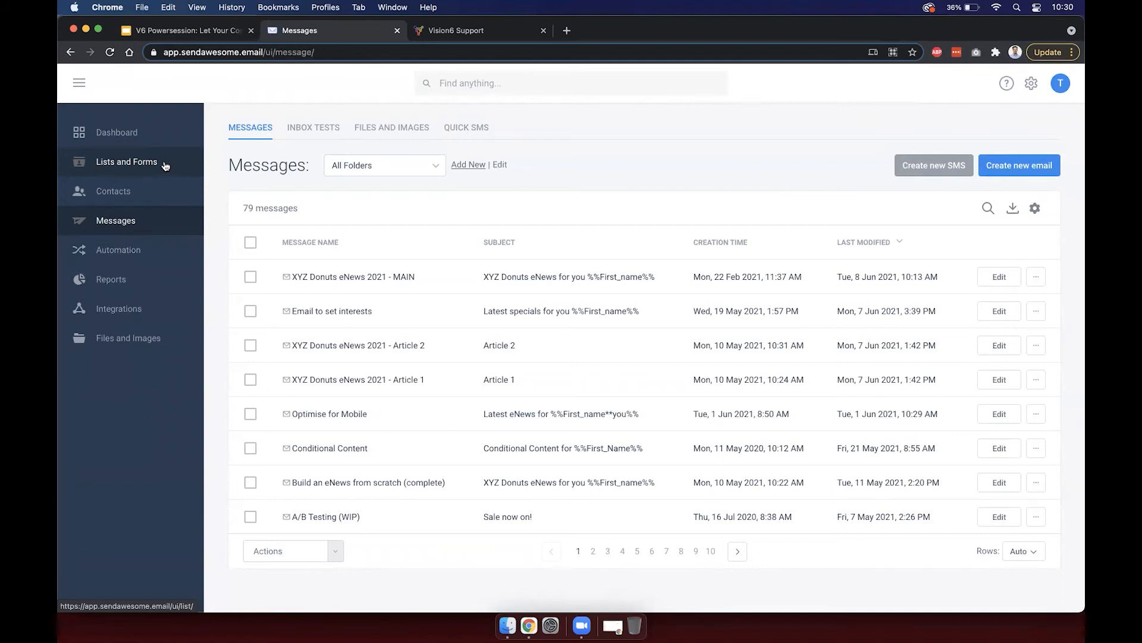
Check the how-to slide, then open XYZ Donuts eNews 2021 - MAIN in Vision6 without resuming unsaved edits and proceed to its send settings.
left_click(182, 30)
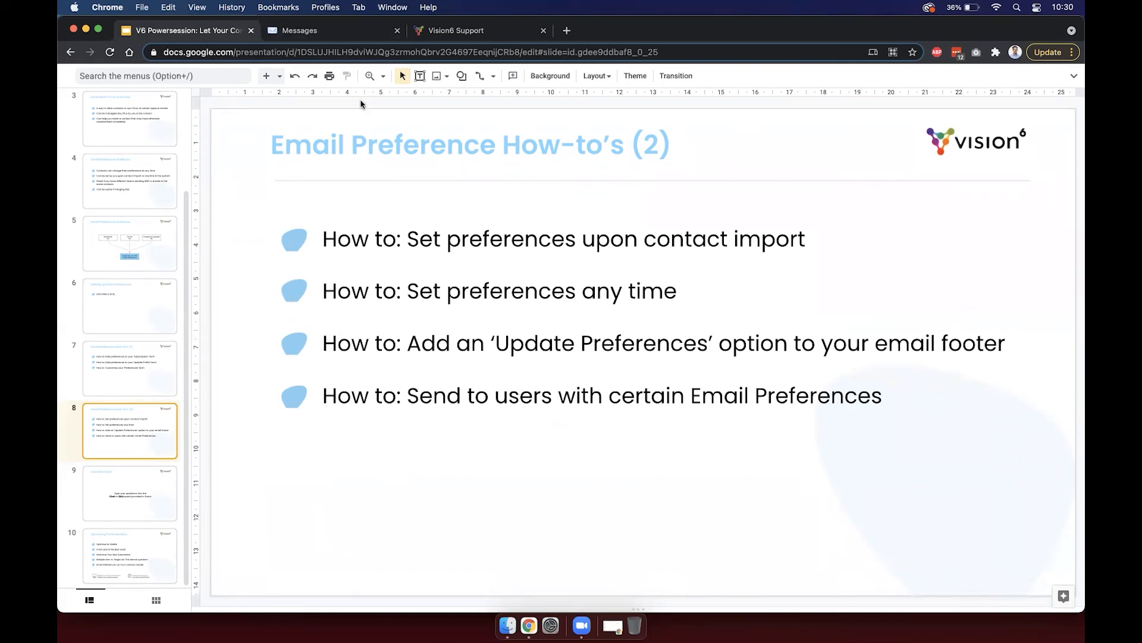
left_click(320, 31)
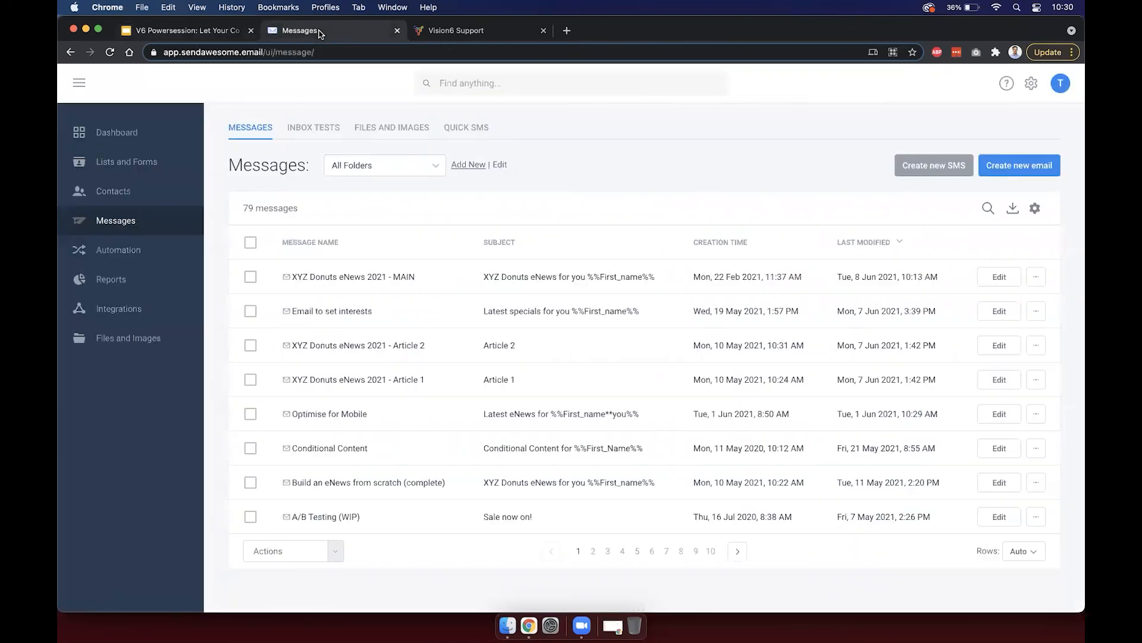
left_click(999, 277)
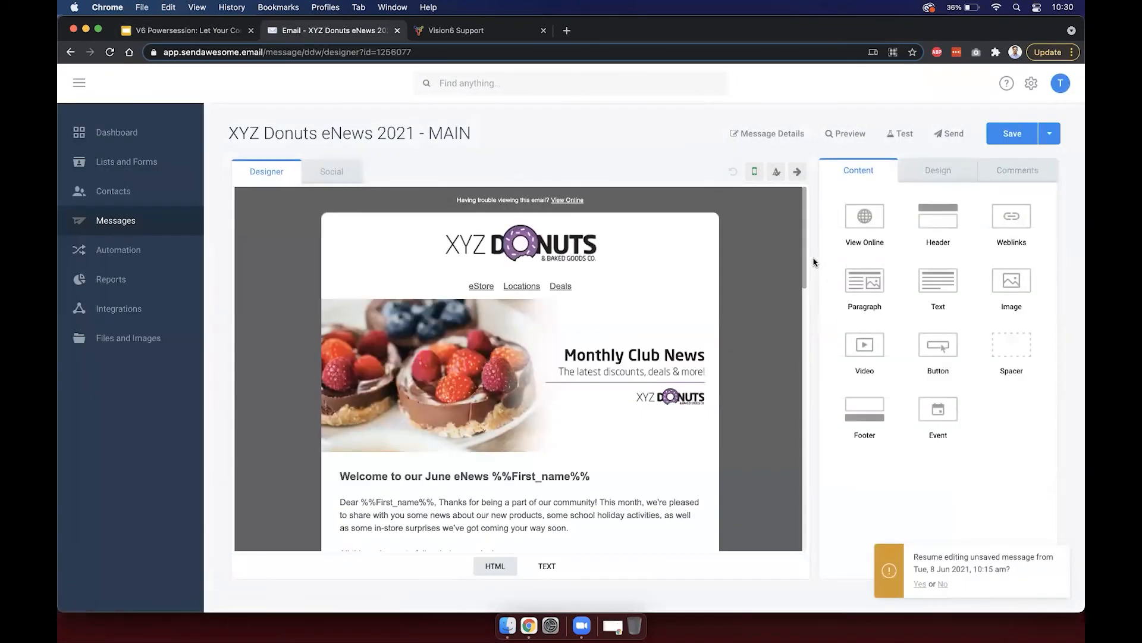
left_click(942, 585)
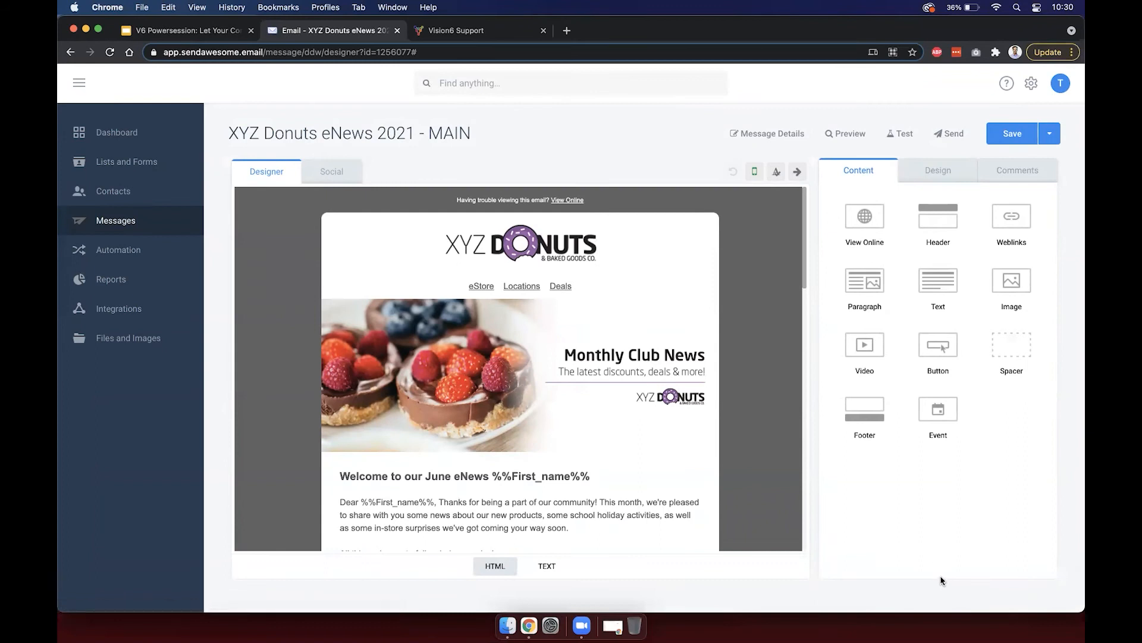
left_click(948, 136)
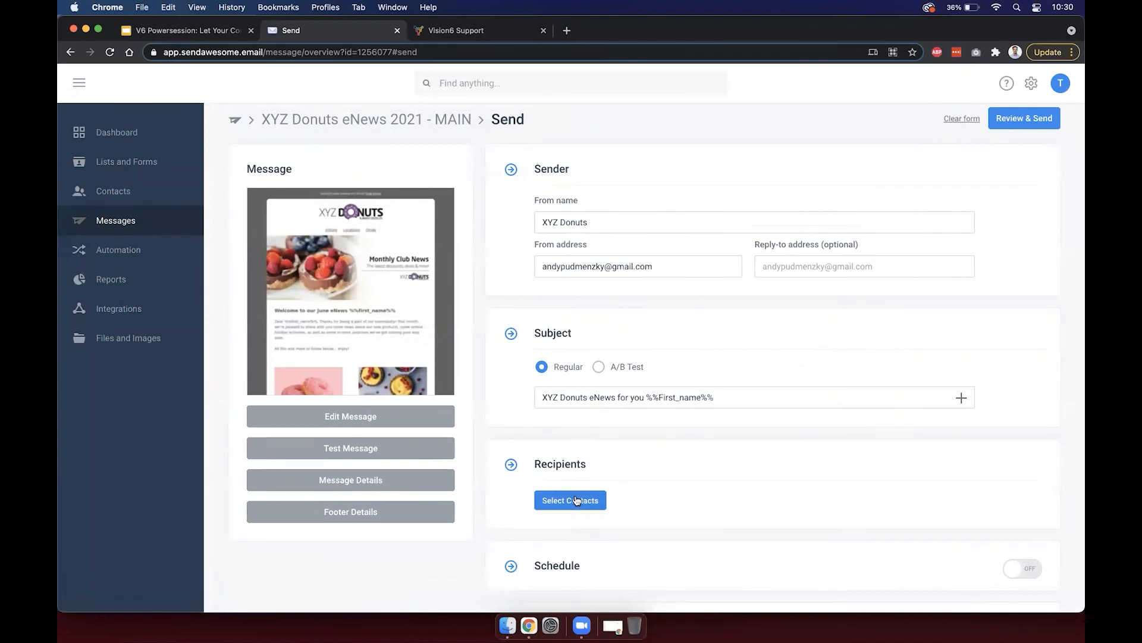
Start an advanced recipient selection from the XYZ Customers list, using Preferences as the search field.
left_click(576, 499)
left_click(601, 155)
left_click(603, 152)
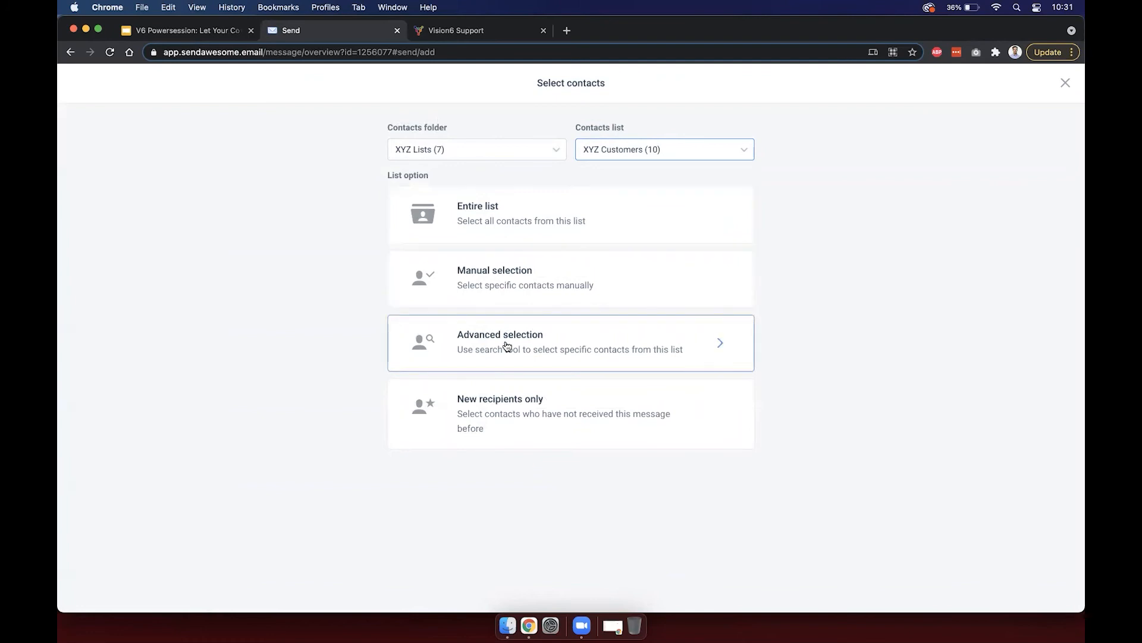
left_click(554, 343)
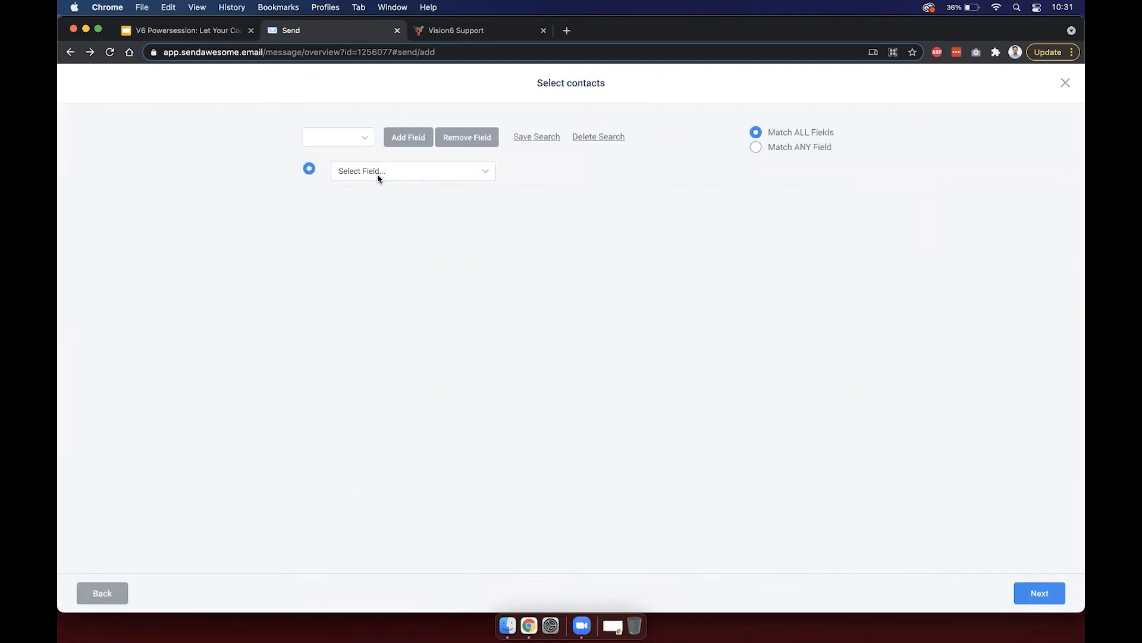
left_click(384, 172)
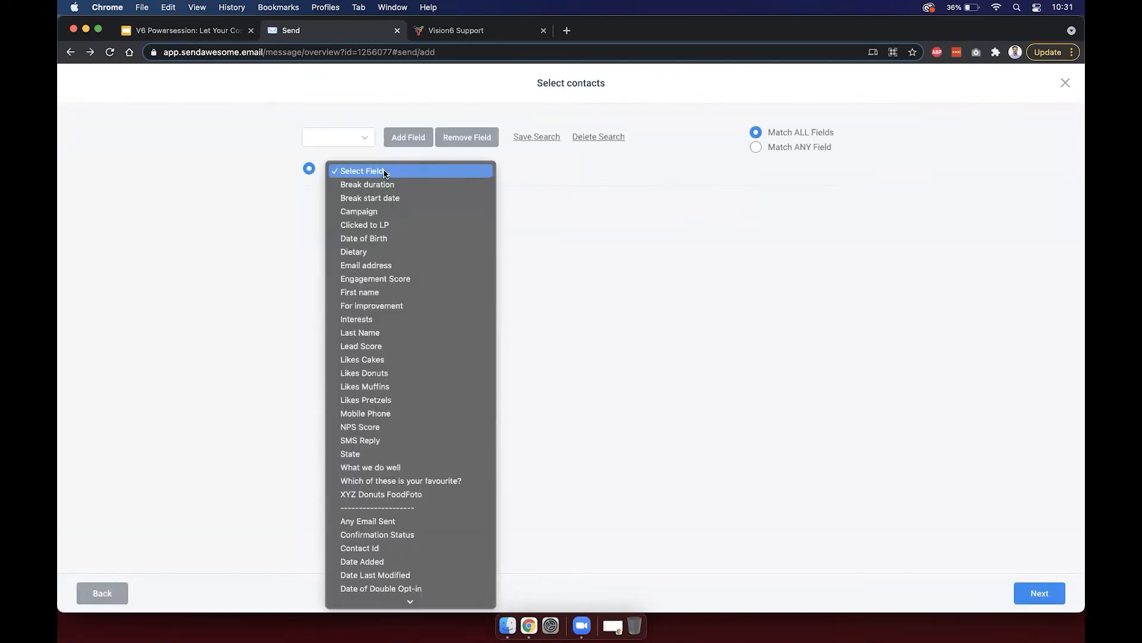
scroll(393, 385, "down", 5)
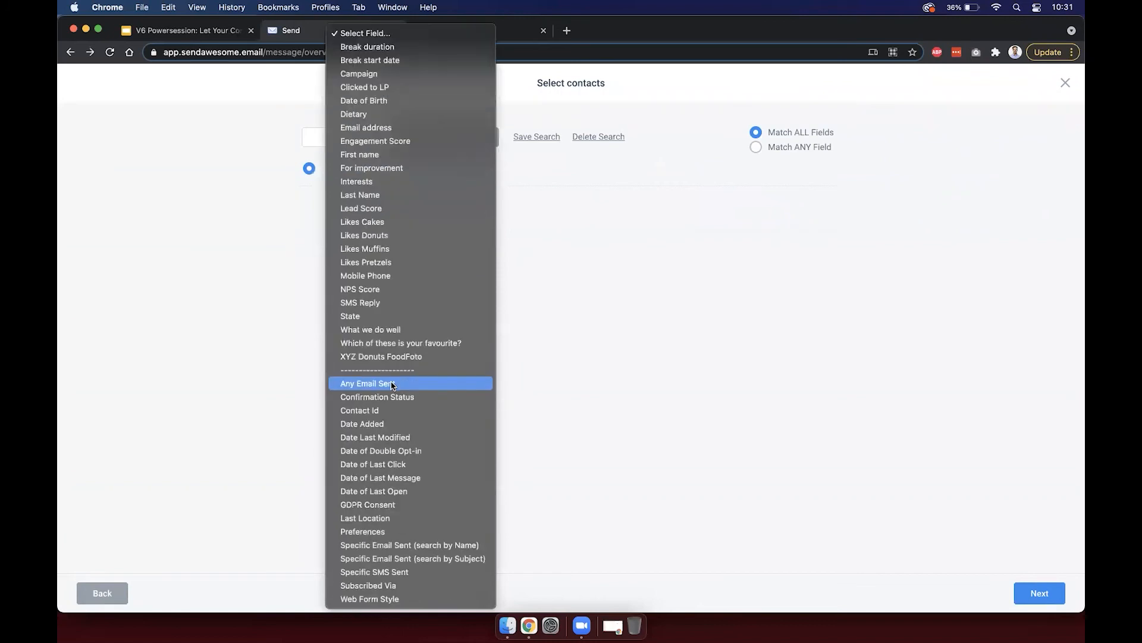
left_click(388, 532)
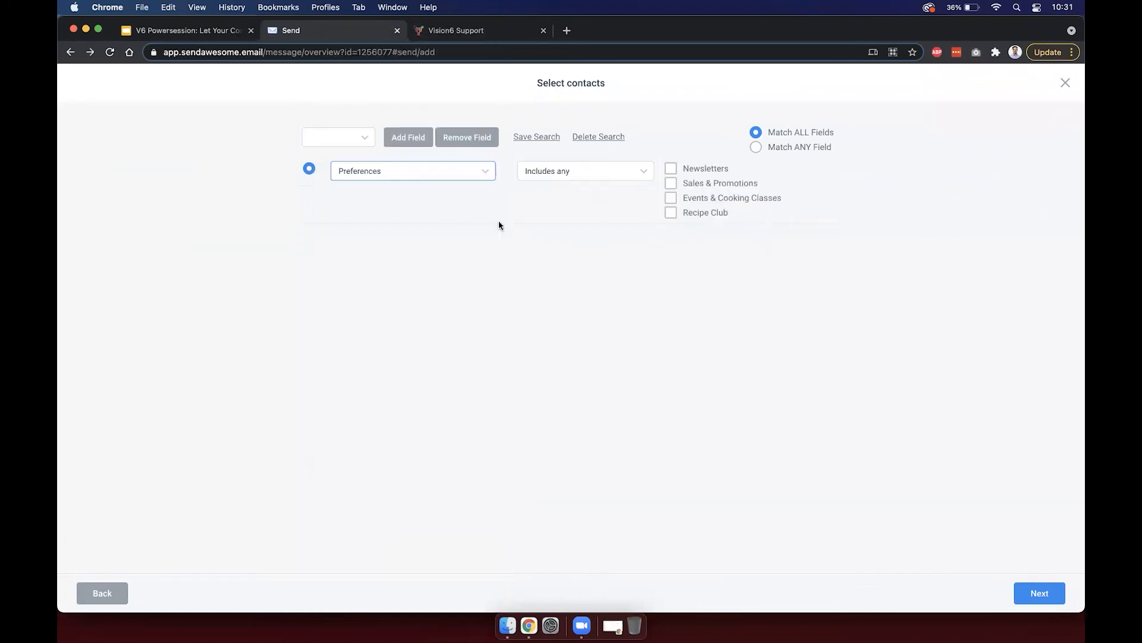
Filter the recipients by the Newsletters preference, and review the recipient count in the confirmation details.
left_click(712, 172)
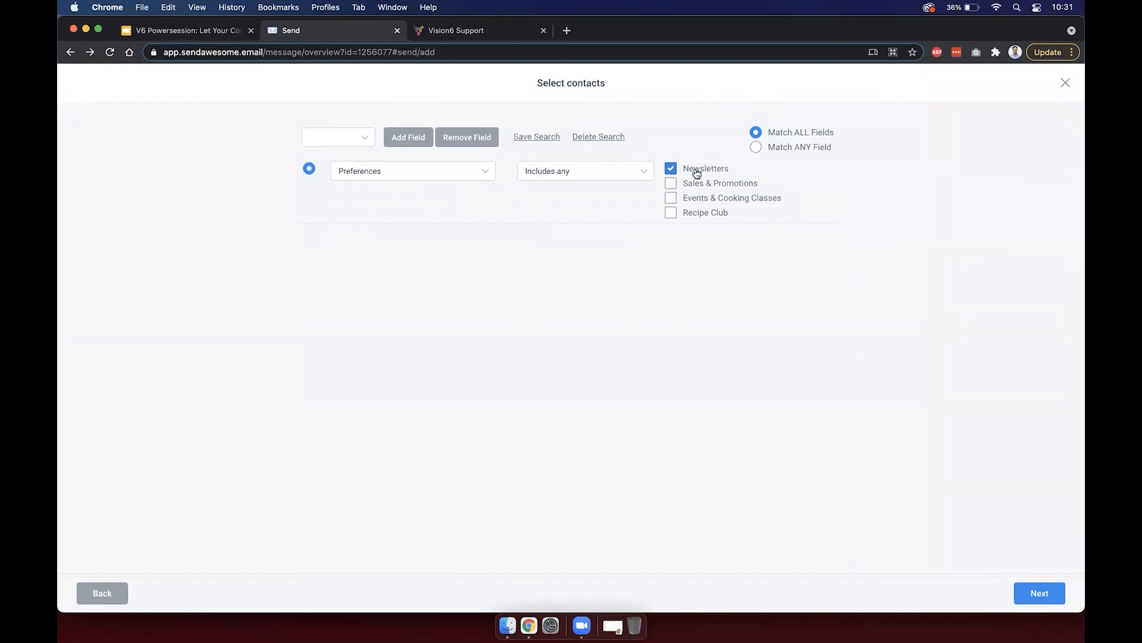
left_click(705, 216)
left_click(1039, 593)
left_click_drag(421, 326, 549, 324)
left_click(548, 324)
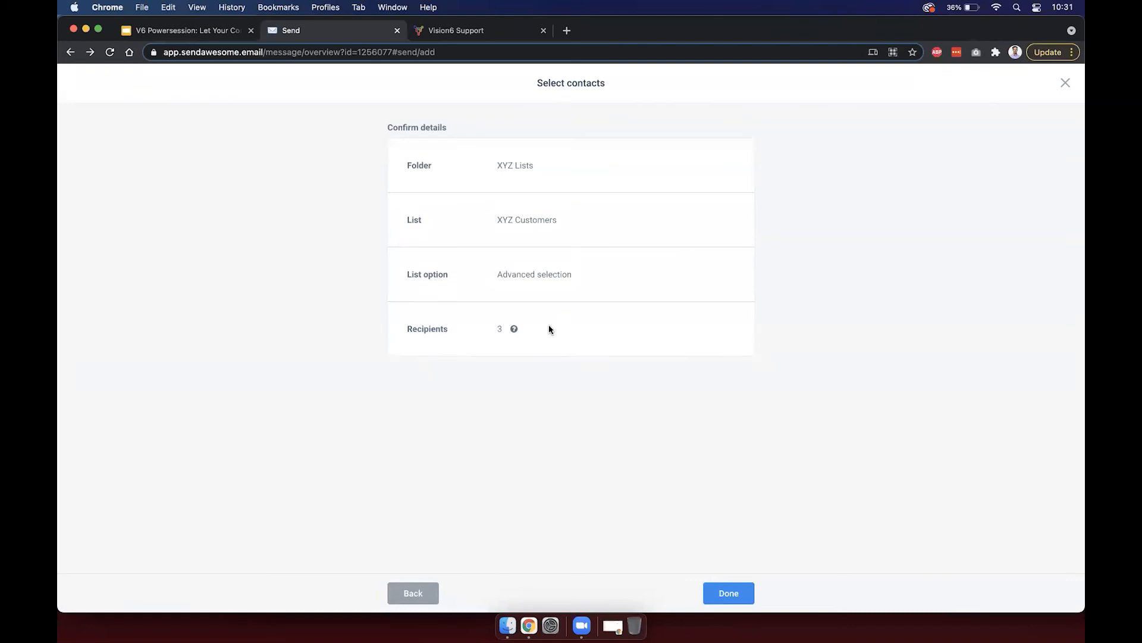
Return to the advanced selection and clear all preference choices, keeping Preferences as the search field.
left_click(413, 594)
left_click(684, 213)
left_click(684, 168)
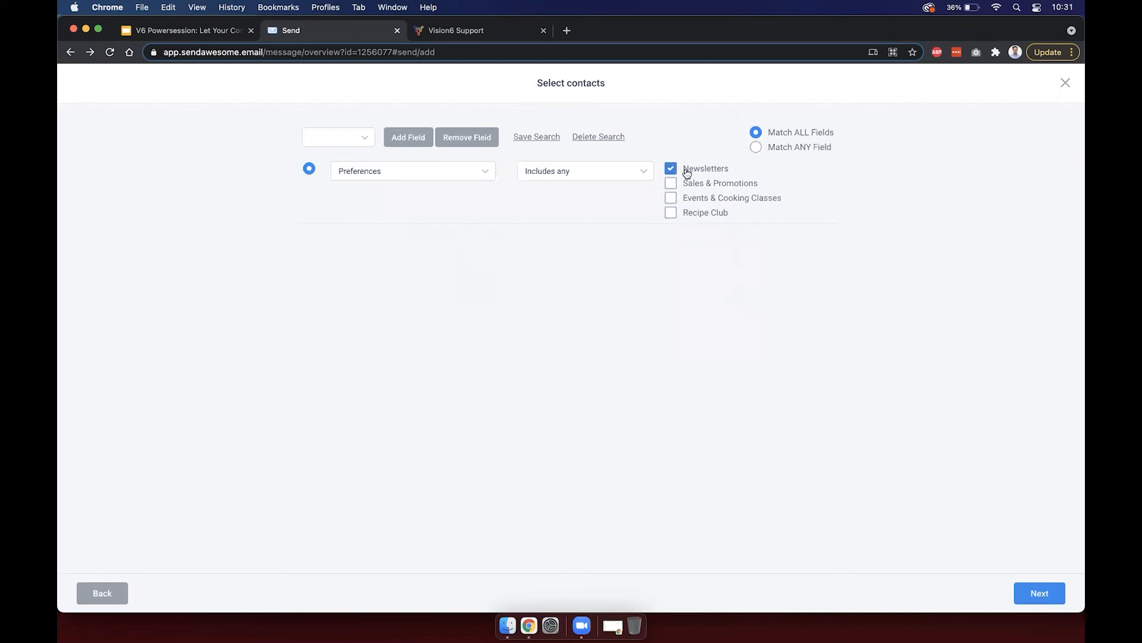
left_click(705, 183)
left_click(705, 183)
left_click(704, 174)
left_click(421, 177)
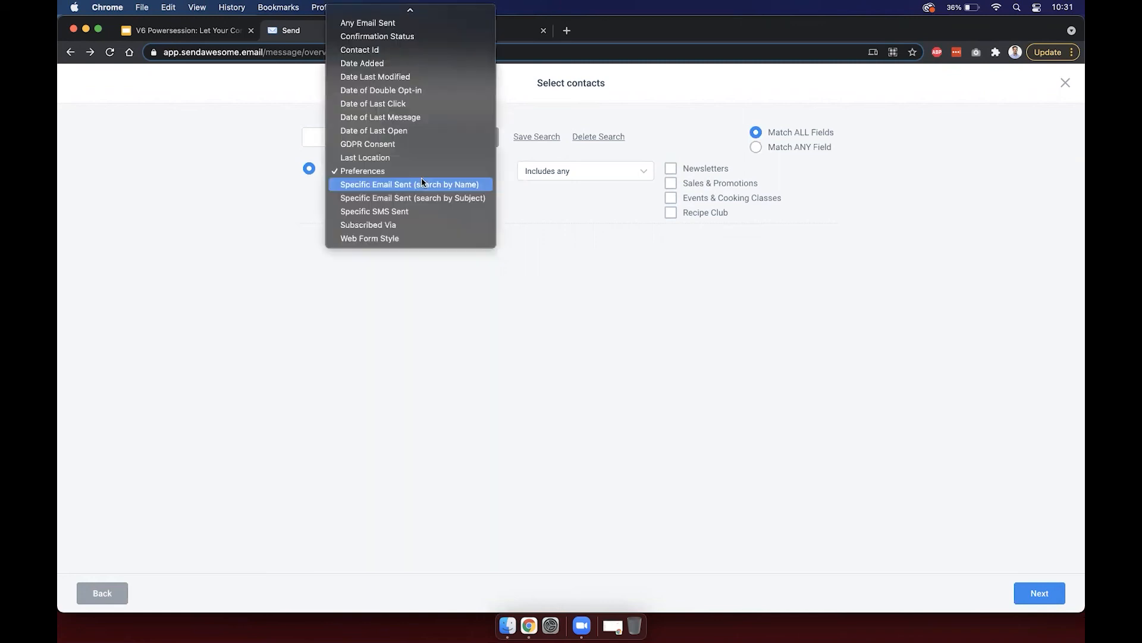
left_click(396, 172)
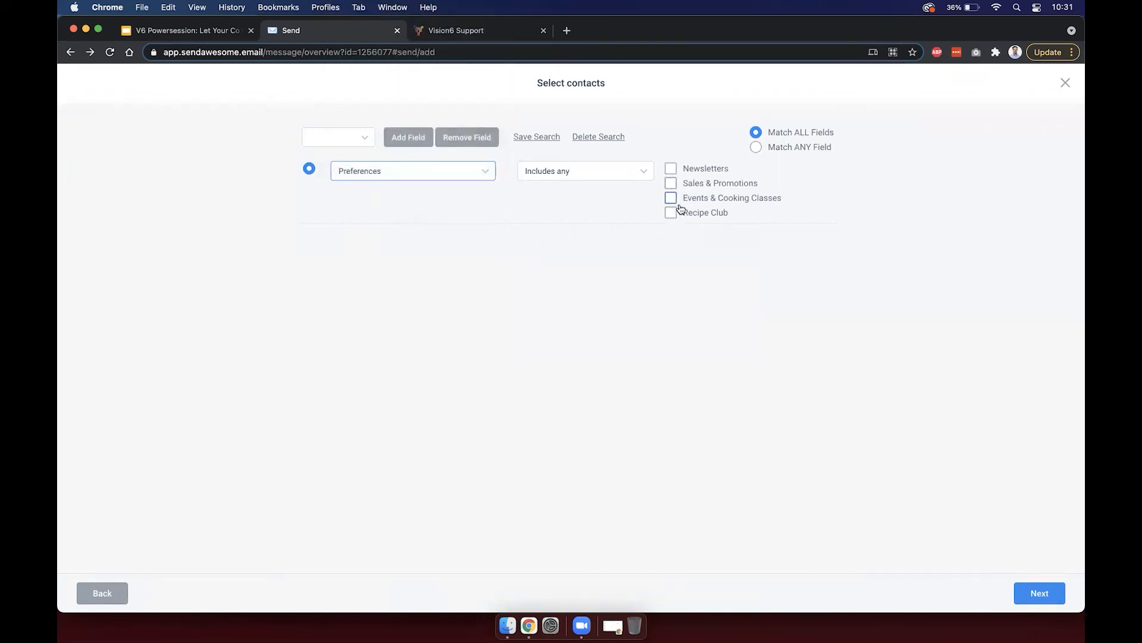
Leave the recipient selection and add a button component directly below the newsletter's welcome text.
left_click(1065, 83)
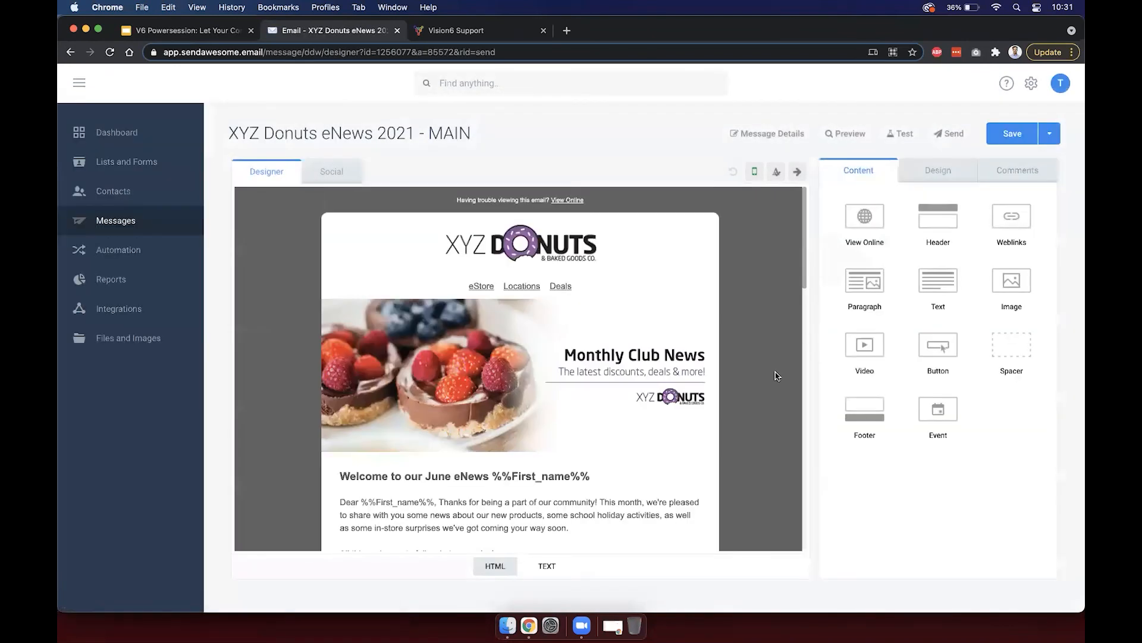
scroll(738, 422, "down", 3)
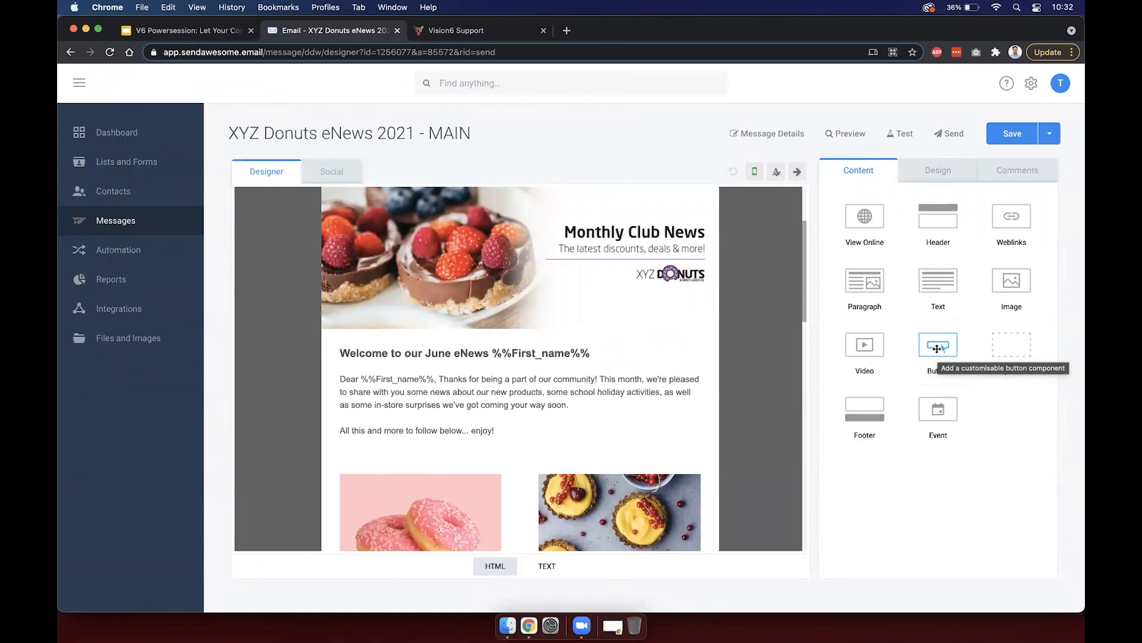
left_click_drag(937, 349, 508, 401)
scroll(509, 402, "up", 3)
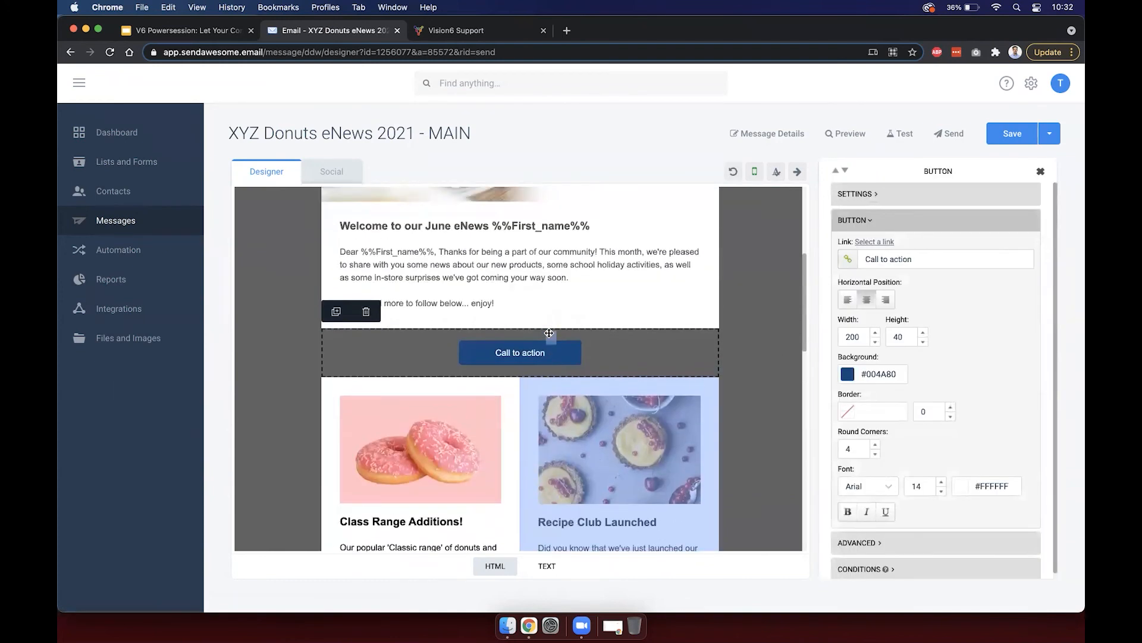
Set the background of the block surrounding the new button to white (#FFFFFF).
left_click(901, 195)
left_click(848, 234)
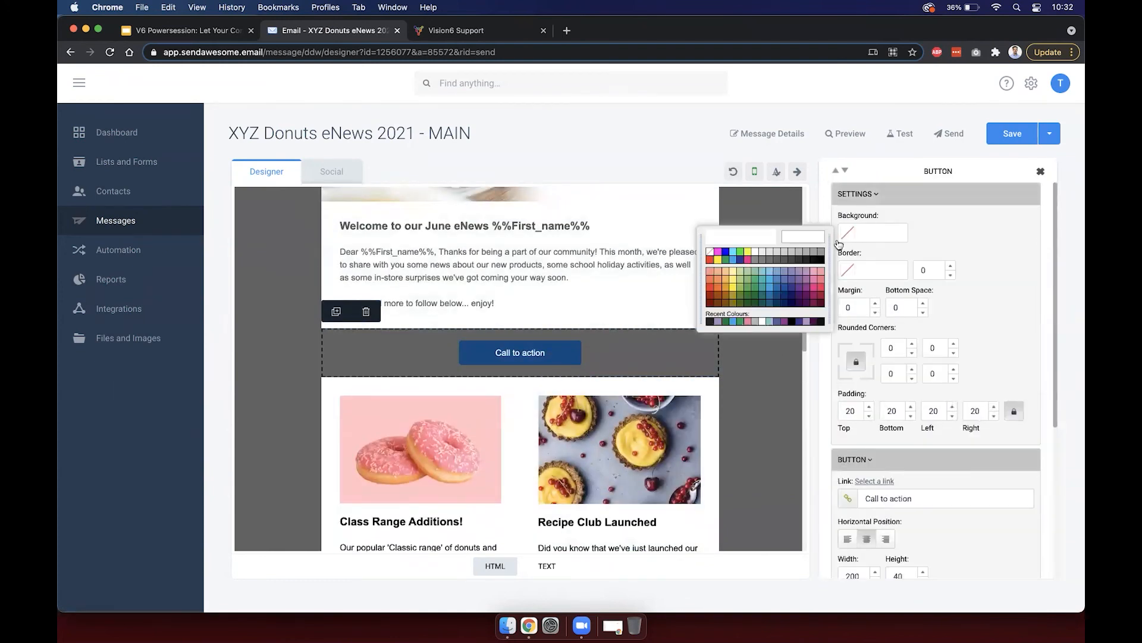
left_click(762, 322)
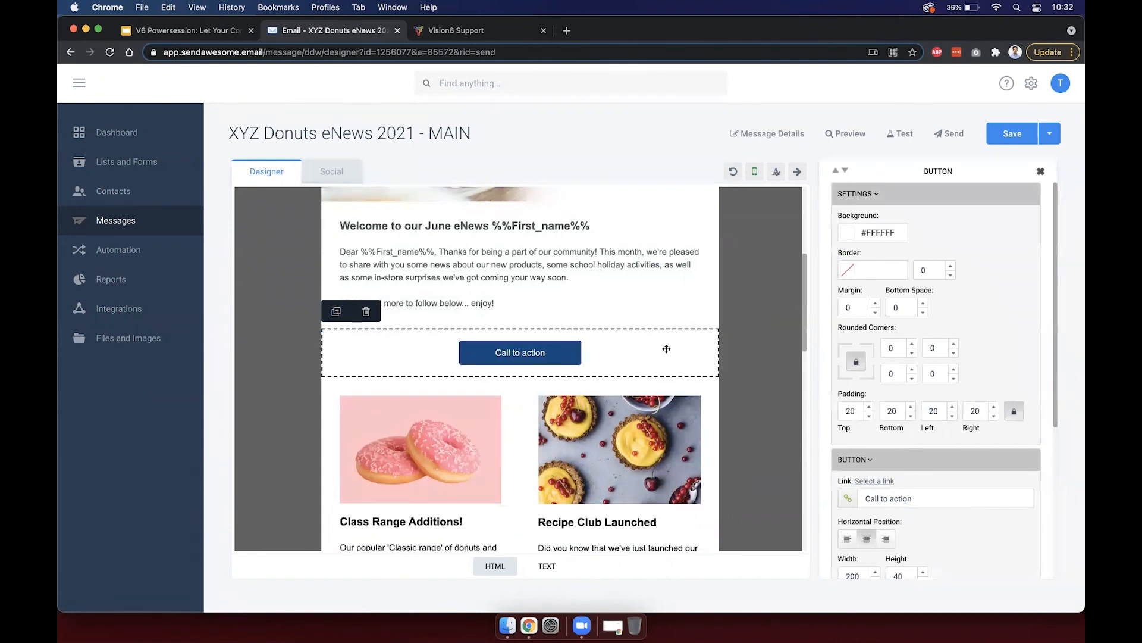
Change the button's label to "Set your email preferences".
left_click_drag(936, 499, 848, 498)
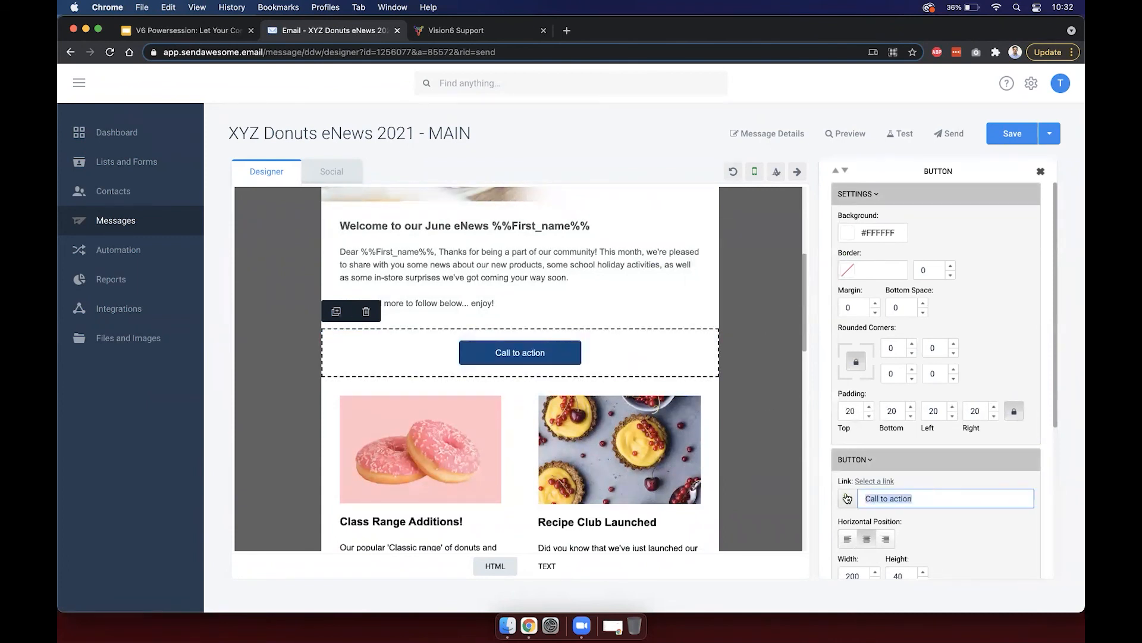
type("Set your e")
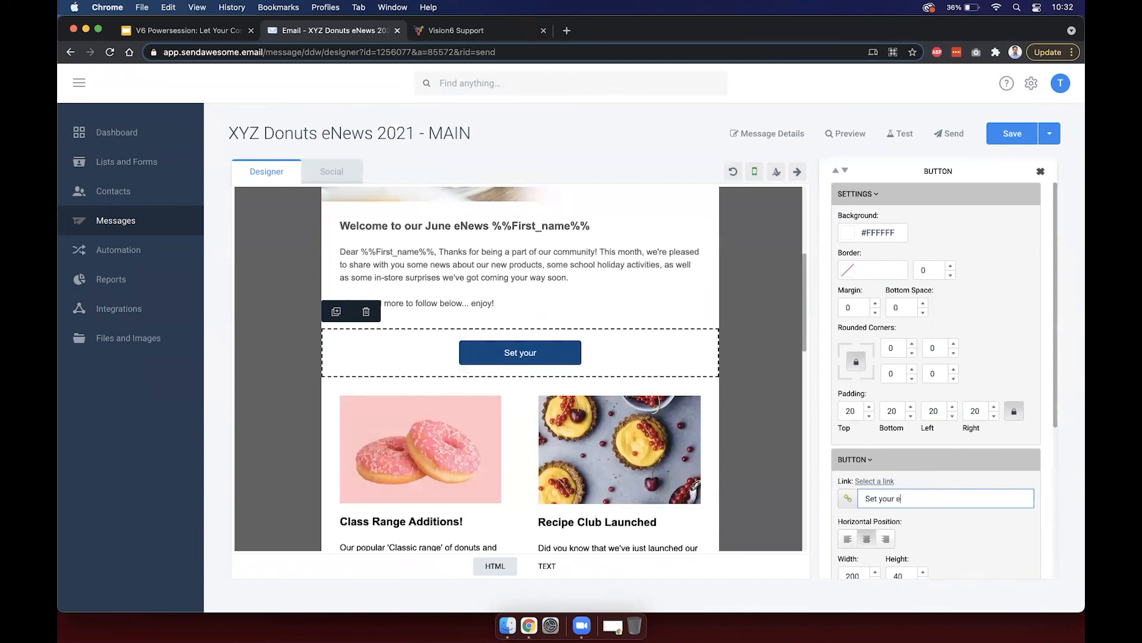
type("mail preferences")
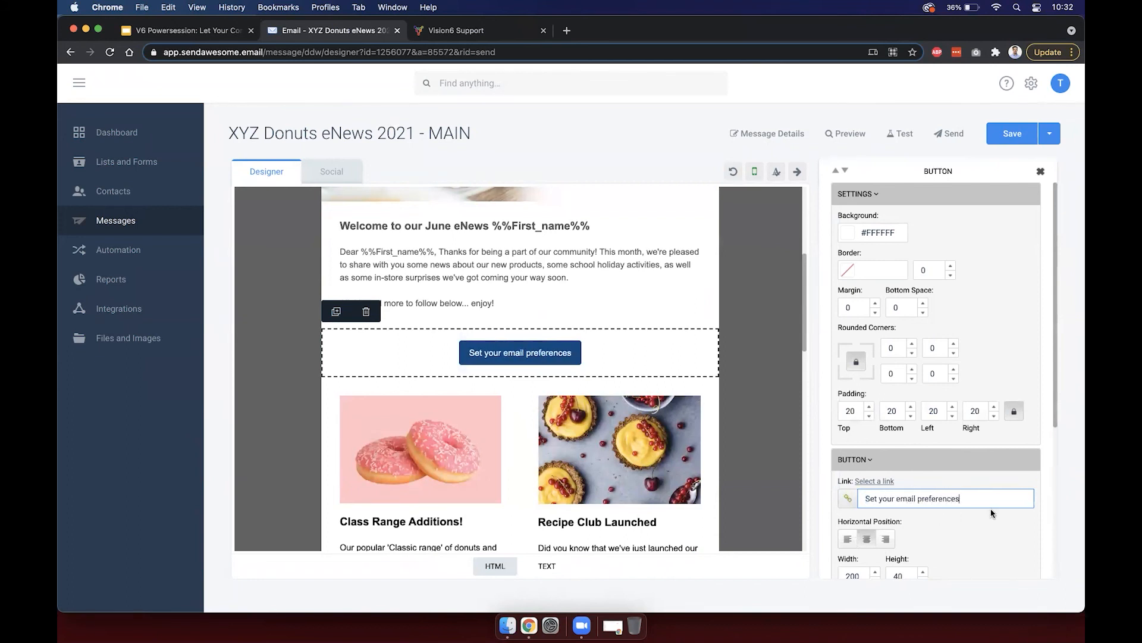
Set the button's own background to the recently used purple, #A286BD.
scroll(989, 512, "down", 5)
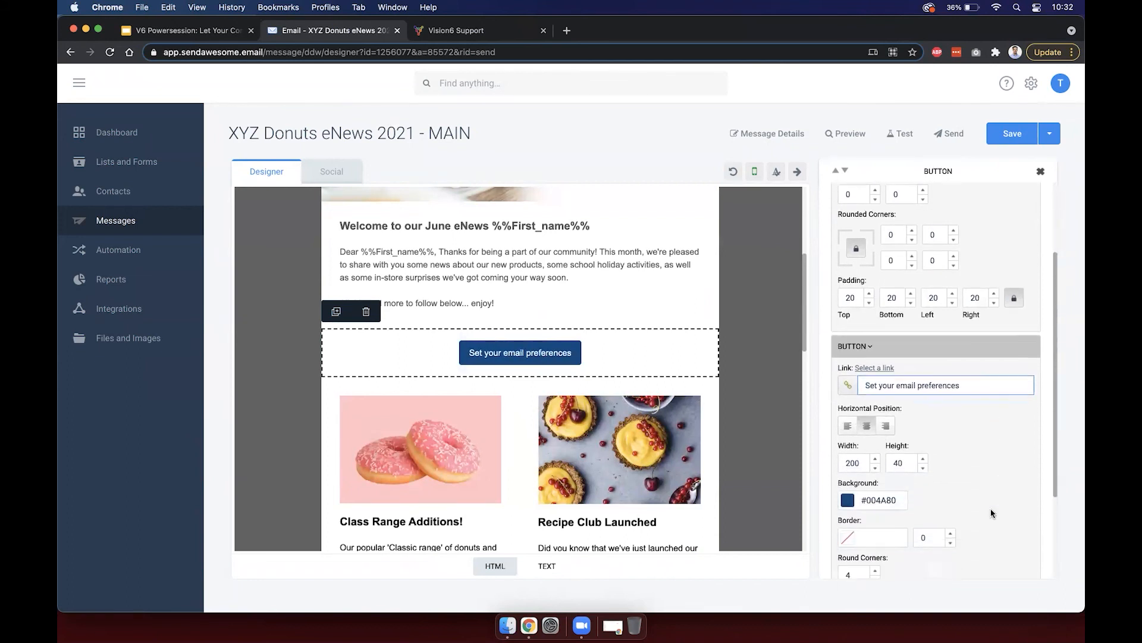
left_click(848, 472)
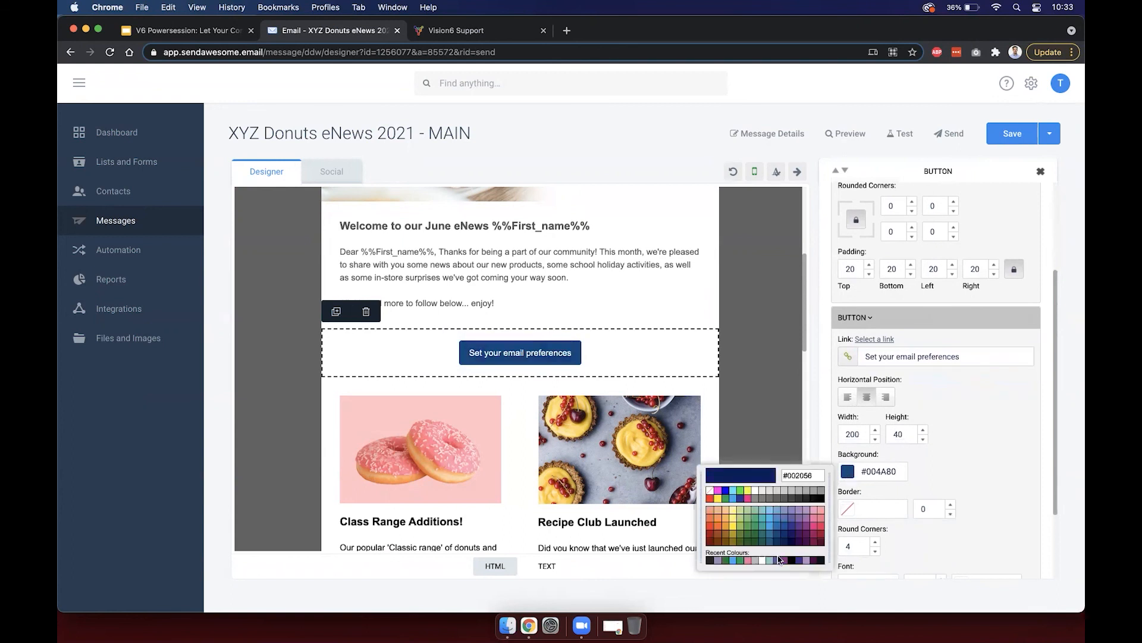
left_click(718, 560)
left_click(963, 356)
scroll(863, 484, "down", 2)
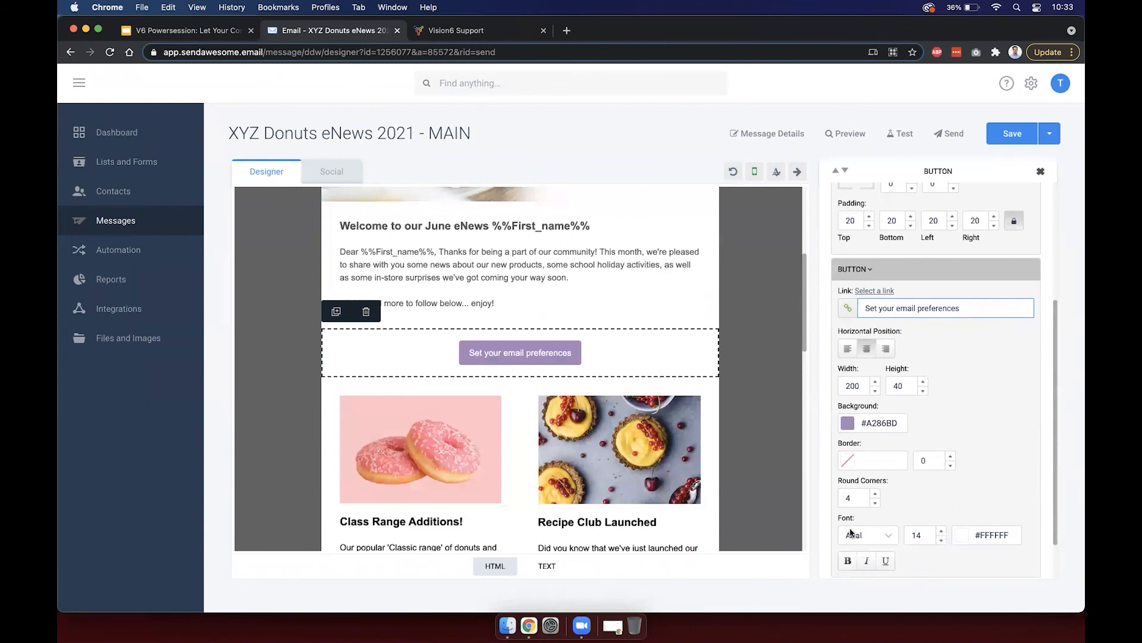
Widen the email preferences button by setting its width to 250.
scroll(860, 519, "down", 2)
double_click(855, 342)
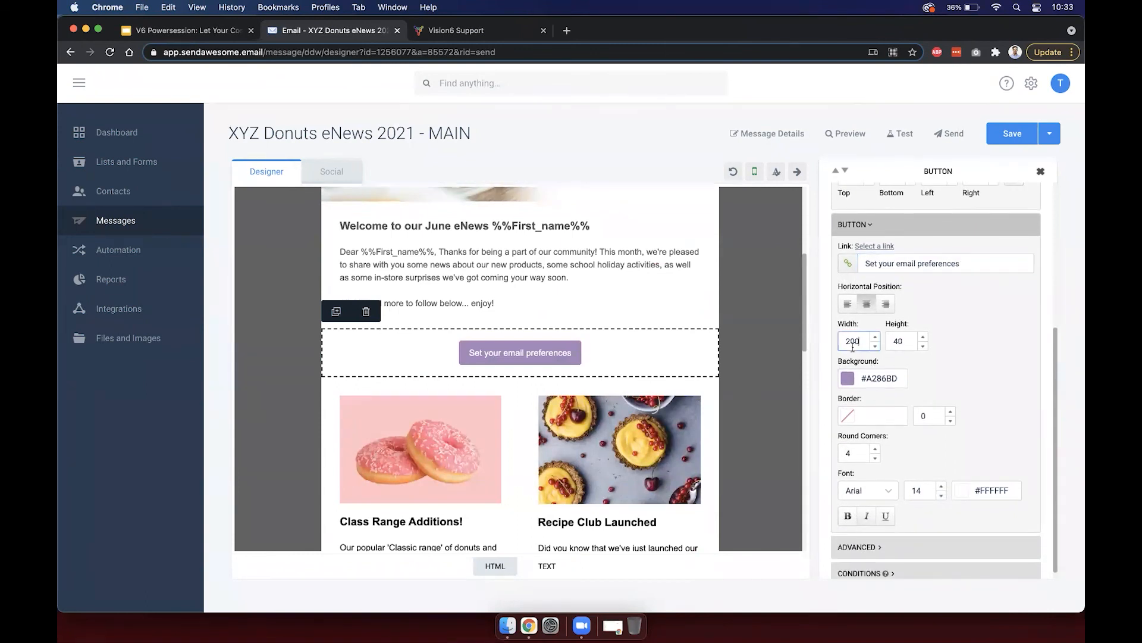
type("250")
Link the button to the Preferences Form web form, keeping the contact's list and default style, and close the button's settings.
scroll(890, 346, "up", 5)
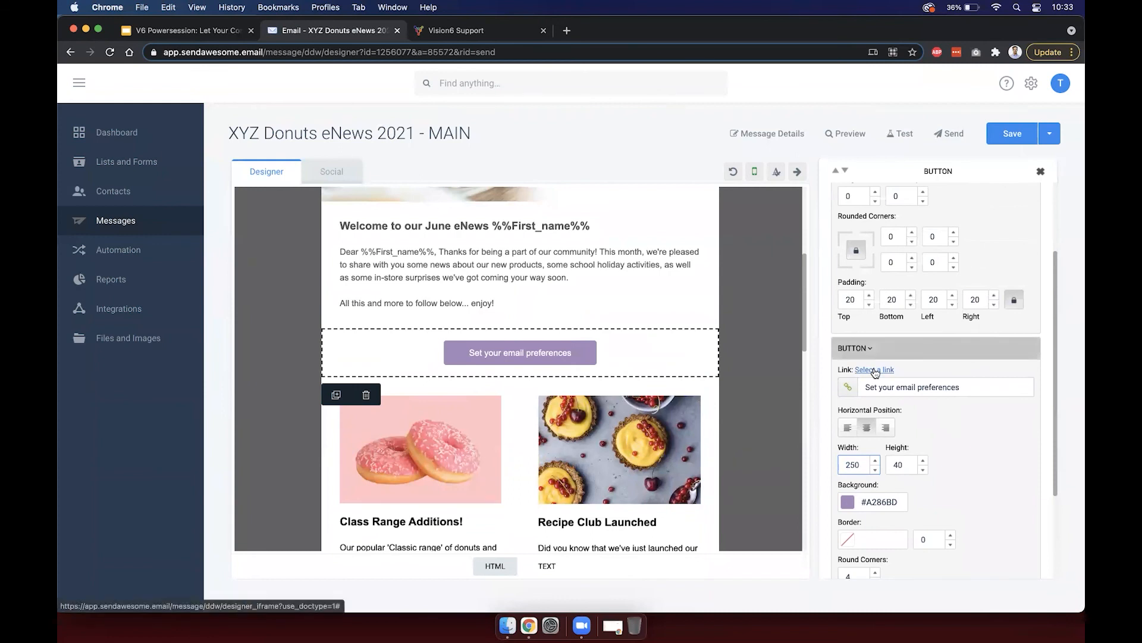
left_click(874, 370)
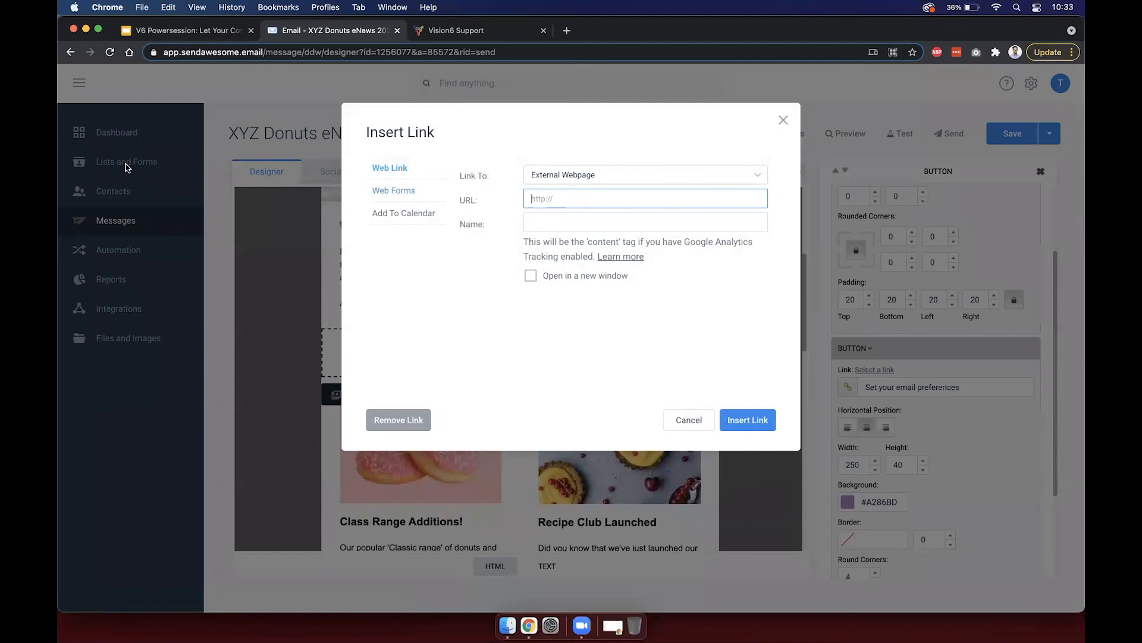
left_click(389, 191)
left_click(556, 174)
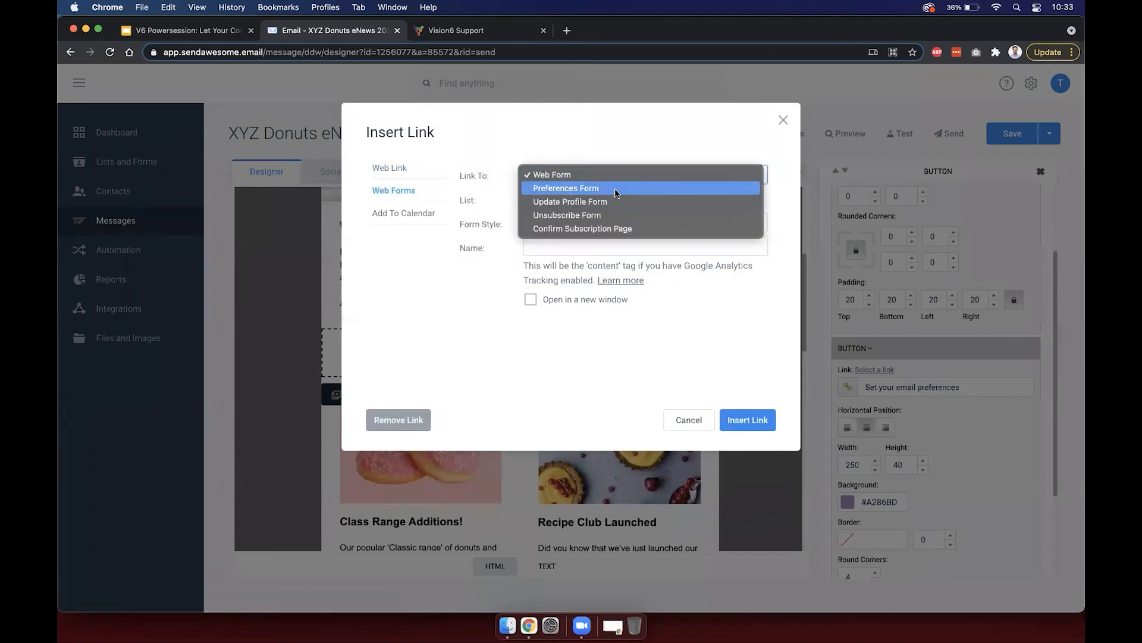
left_click(615, 188)
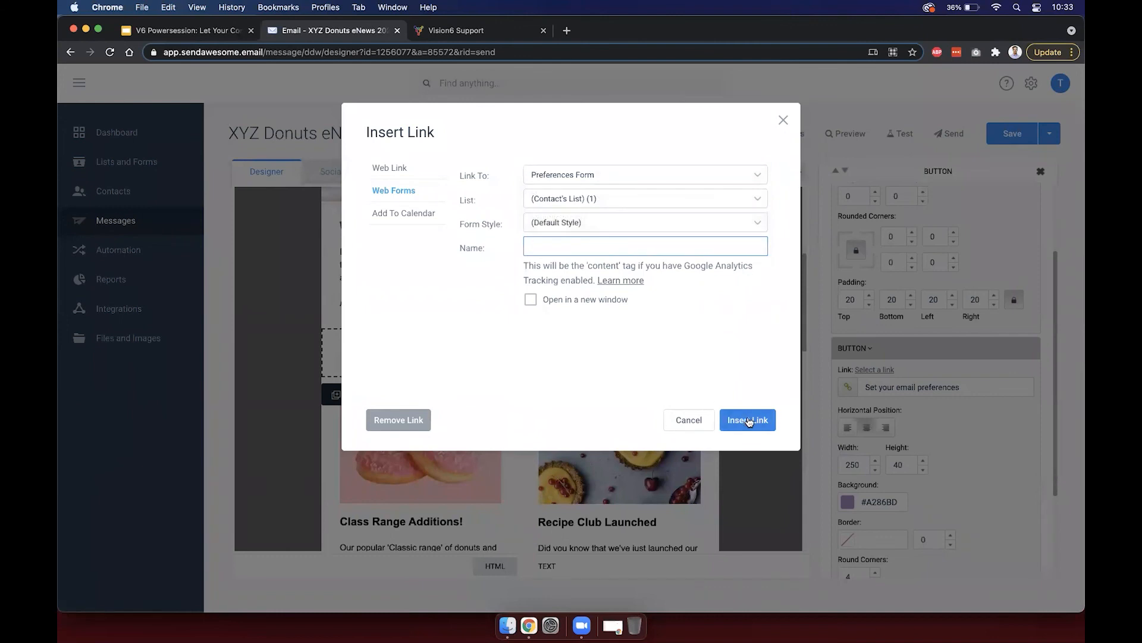
left_click(744, 419)
left_click(765, 400)
scroll(765, 401, "up", 3)
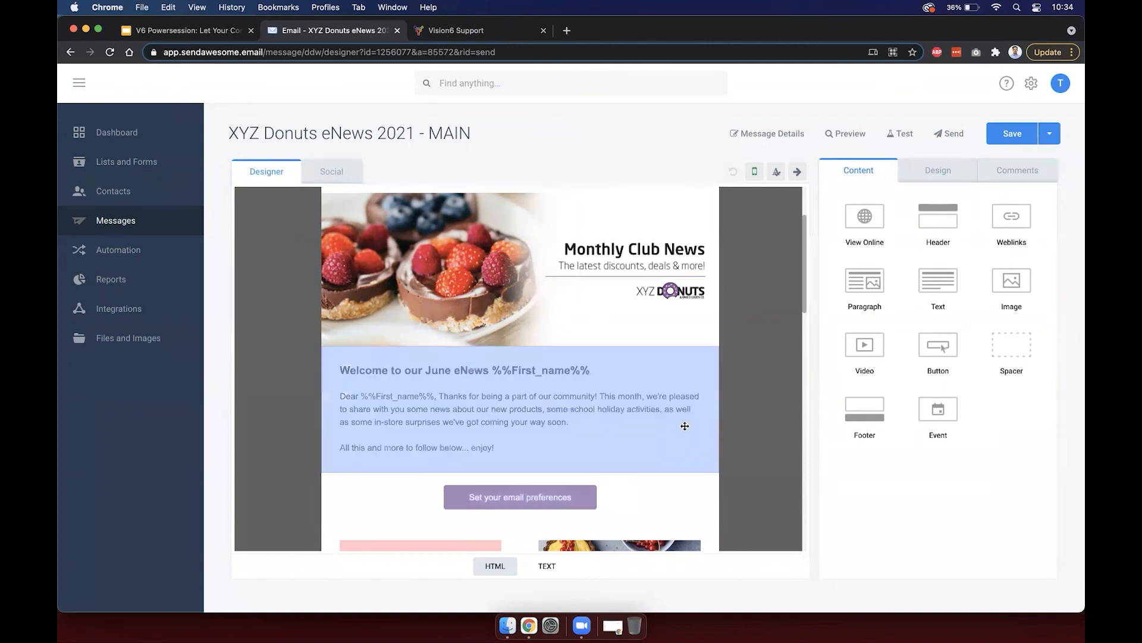
scroll(770, 444, "down", 2)
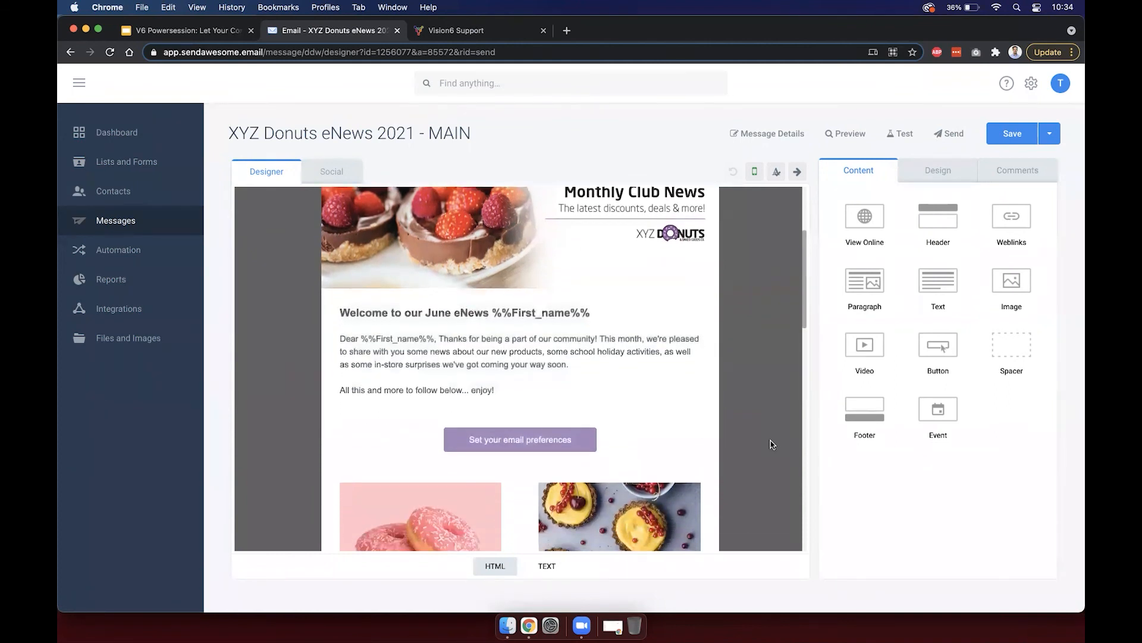